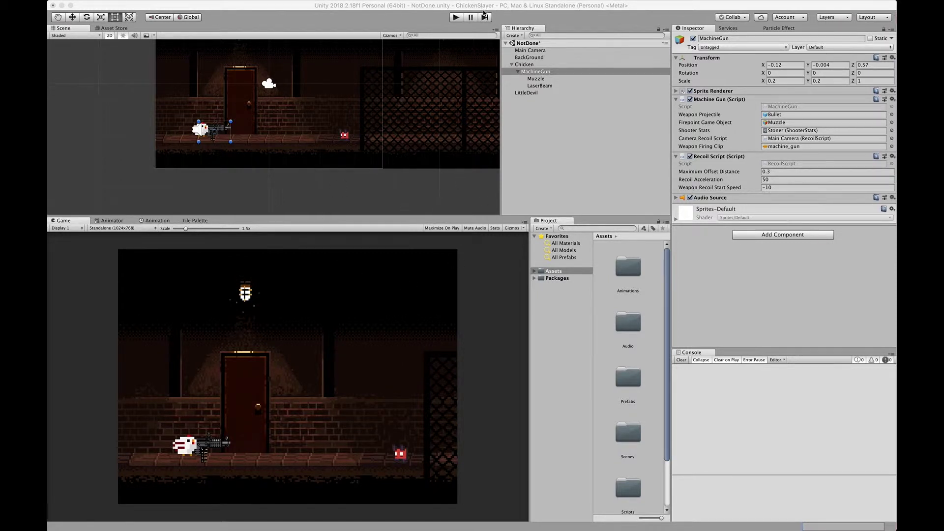
# Play the game, aim and fire the machine gun, then stop playback.
pyautogui.click(457, 18)
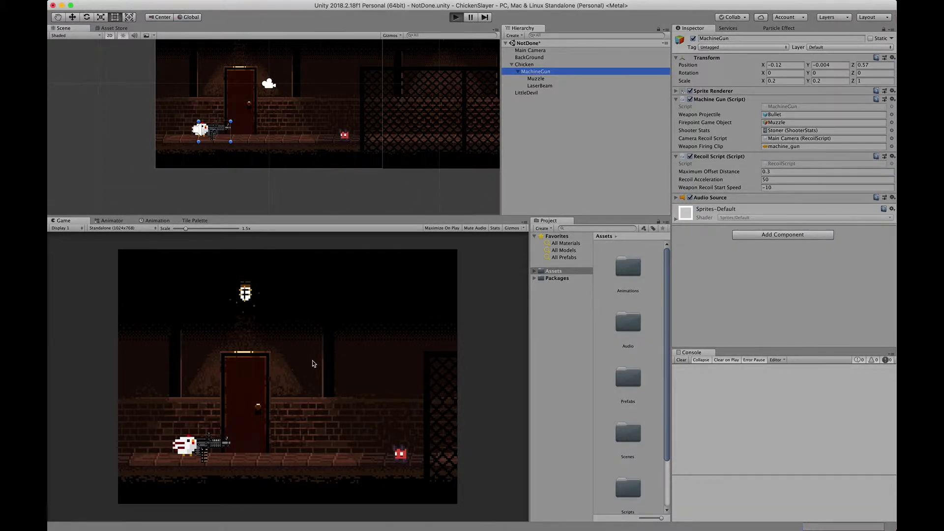
pyautogui.moveTo(313, 363)
pyautogui.mouseDown()
pyautogui.moveTo(335, 458)
pyautogui.moveTo(418, 452)
pyautogui.moveTo(207, 472)
pyautogui.moveTo(187, 425)
pyautogui.moveTo(273, 422)
pyautogui.mouseUp()
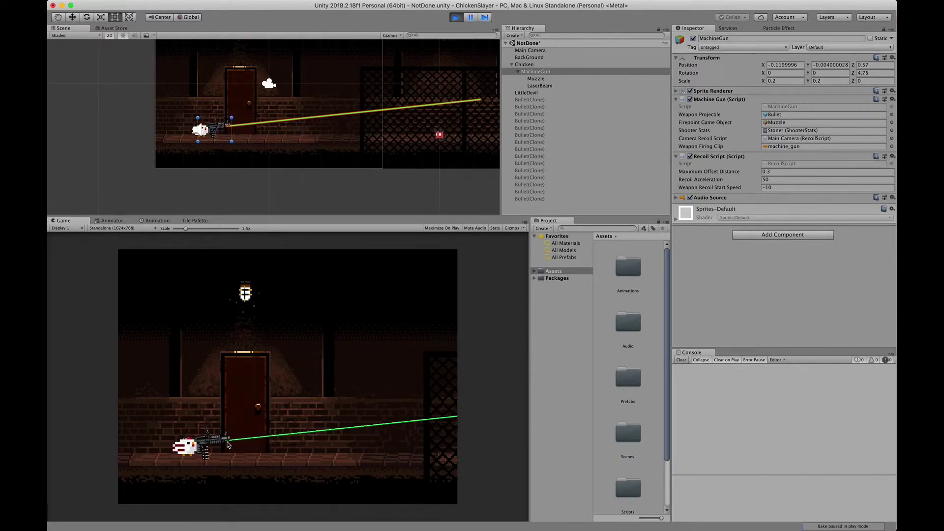
pyautogui.click(456, 18)
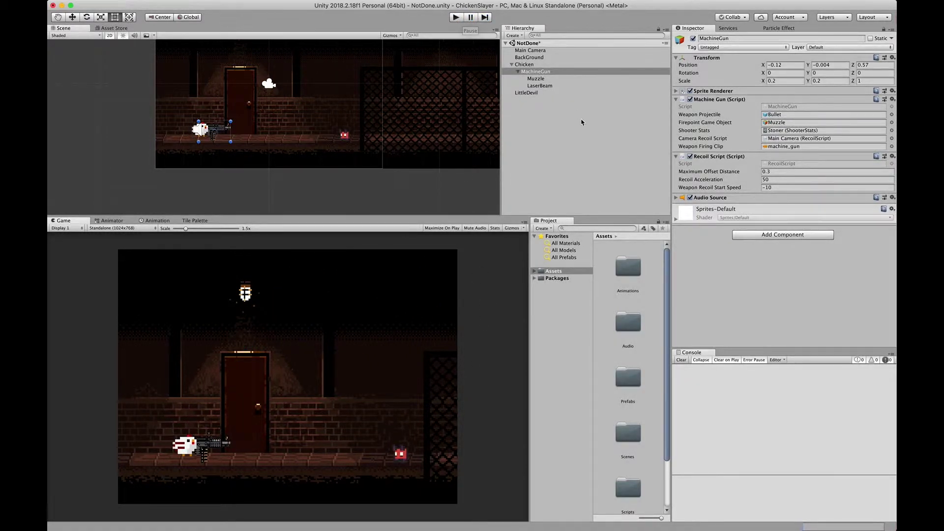
# Add a Particle System component to the Muzzle object.
pyautogui.click(542, 80)
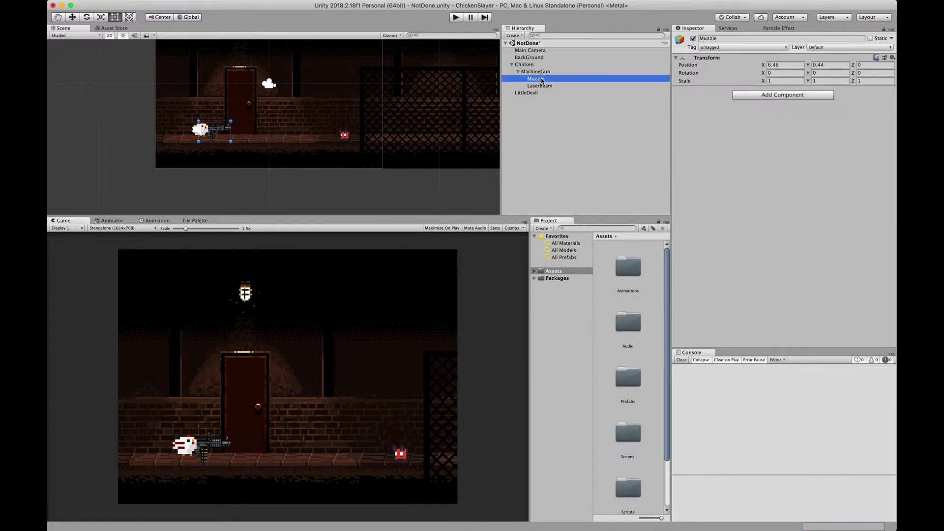
pyautogui.click(759, 95)
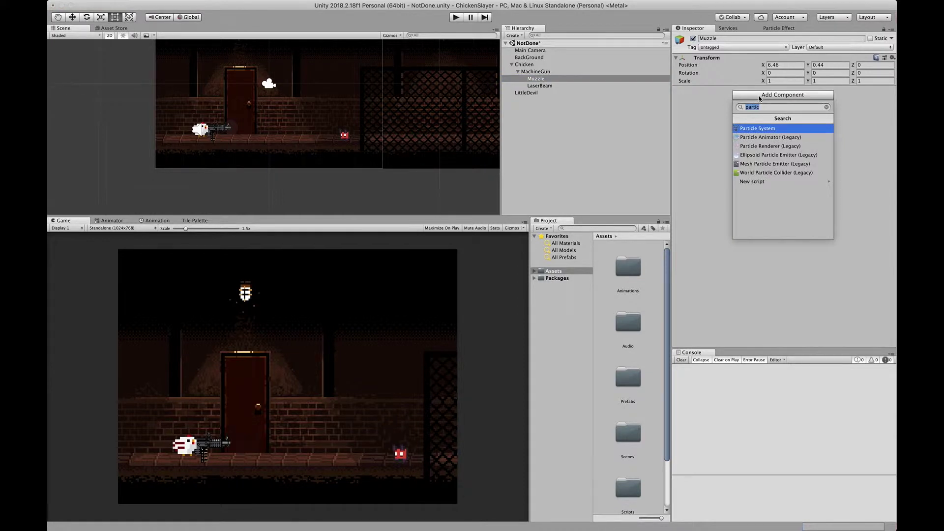
pyautogui.press('Return')
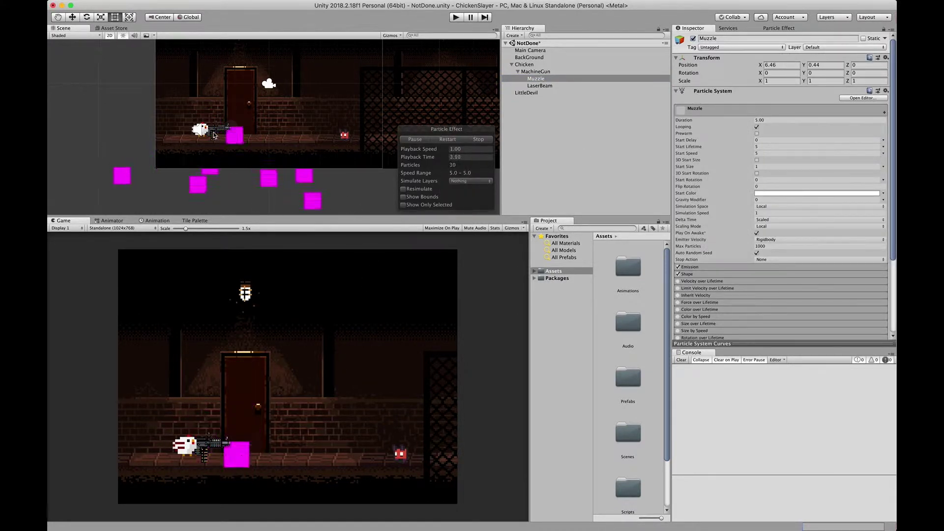
pyautogui.scroll(-1, 211, 126)
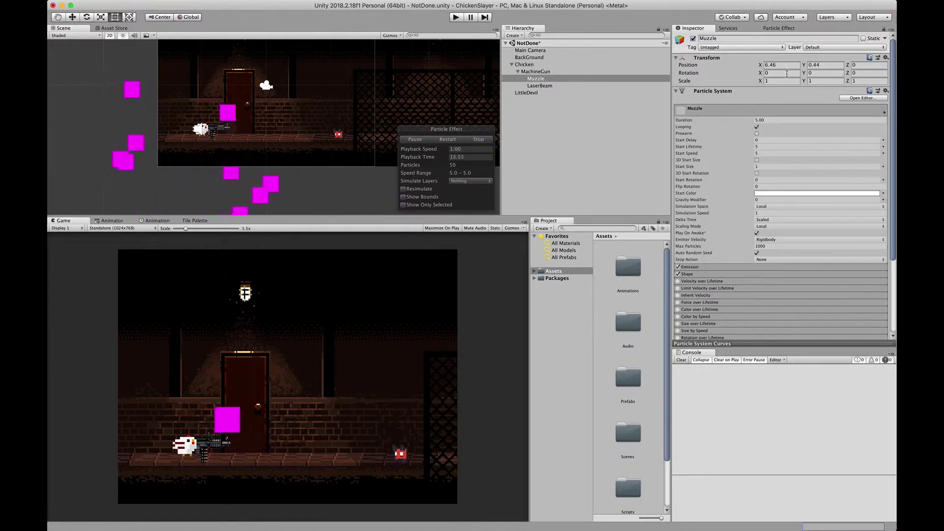
# Rotate Muzzle to Y 90 and narrow the cone to about 0.24 radius and 9.79 angle.
pyautogui.click(740, 274)
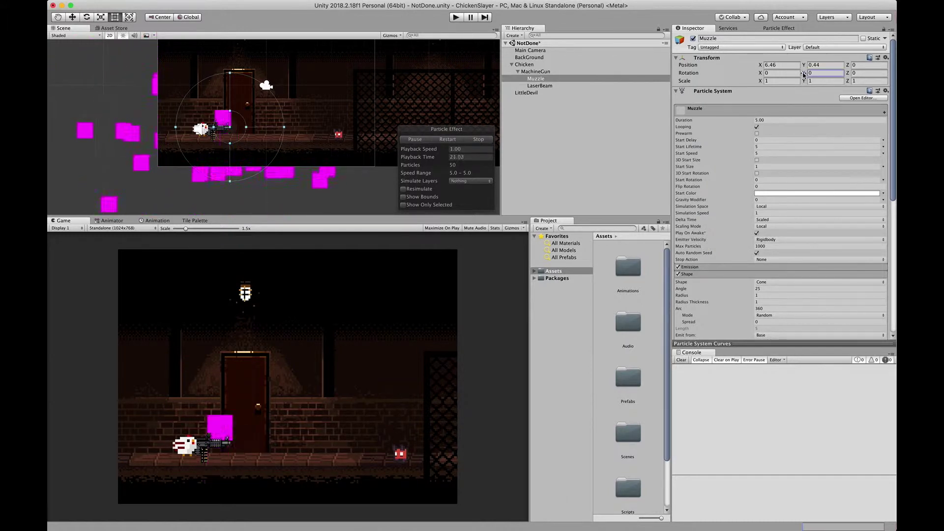
pyautogui.moveTo(804, 73); pyautogui.dragTo(895, 53)
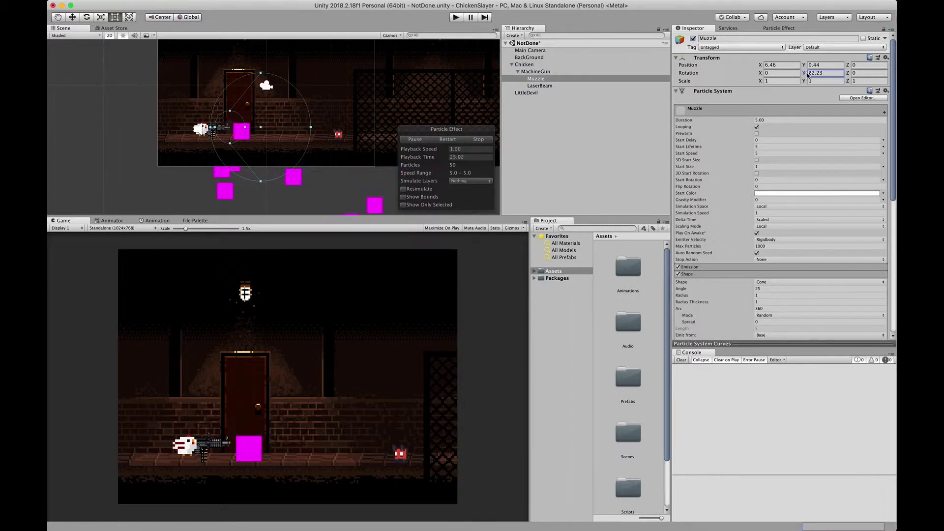
pyautogui.moveTo(805, 75)
pyautogui.mouseDown()
pyautogui.moveTo(895, 42)
pyautogui.moveTo(803, 75)
pyautogui.moveTo(825, 70)
pyautogui.mouseUp()
pyautogui.write('90')
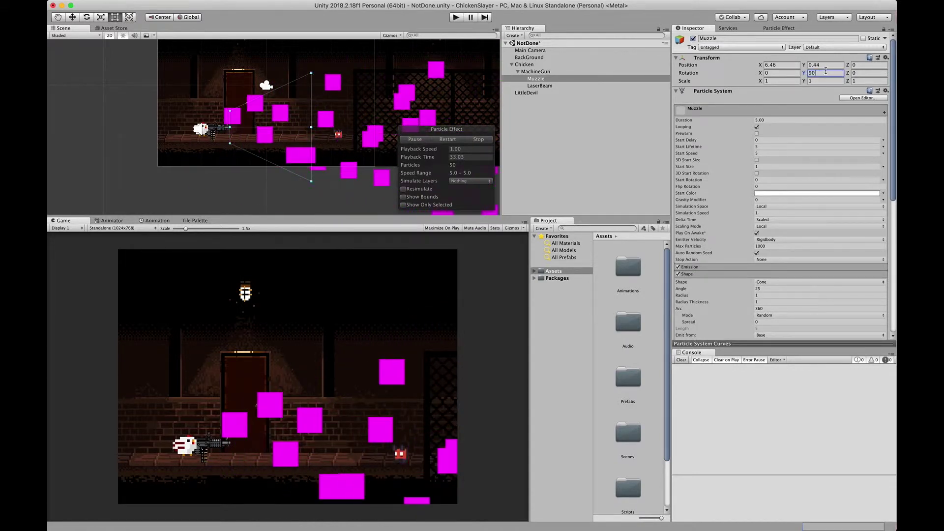
pyautogui.press('Return')
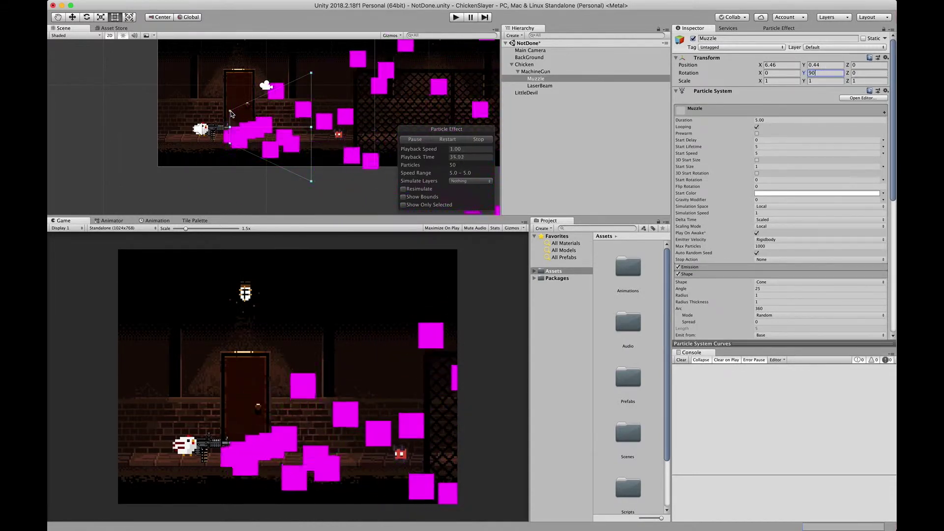
pyautogui.moveTo(231, 114); pyautogui.dragTo(232, 127)
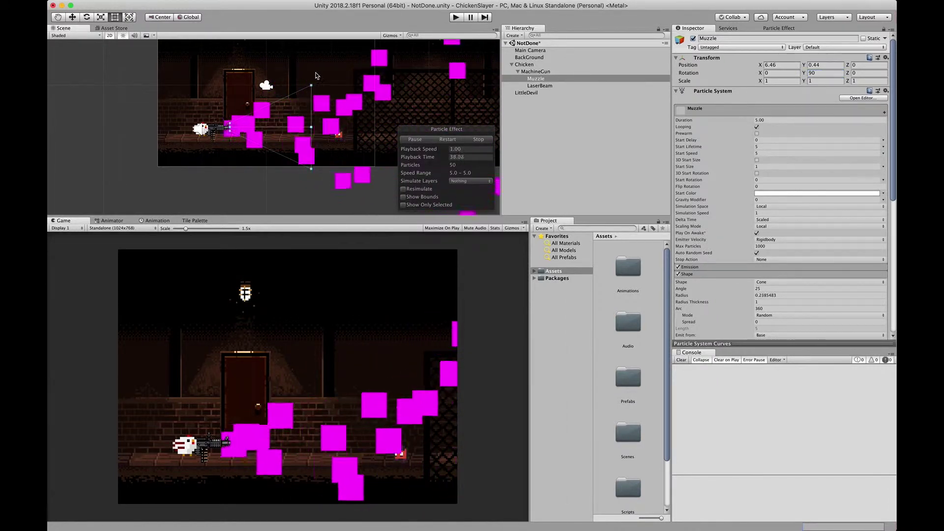
pyautogui.moveTo(312, 88); pyautogui.dragTo(318, 110)
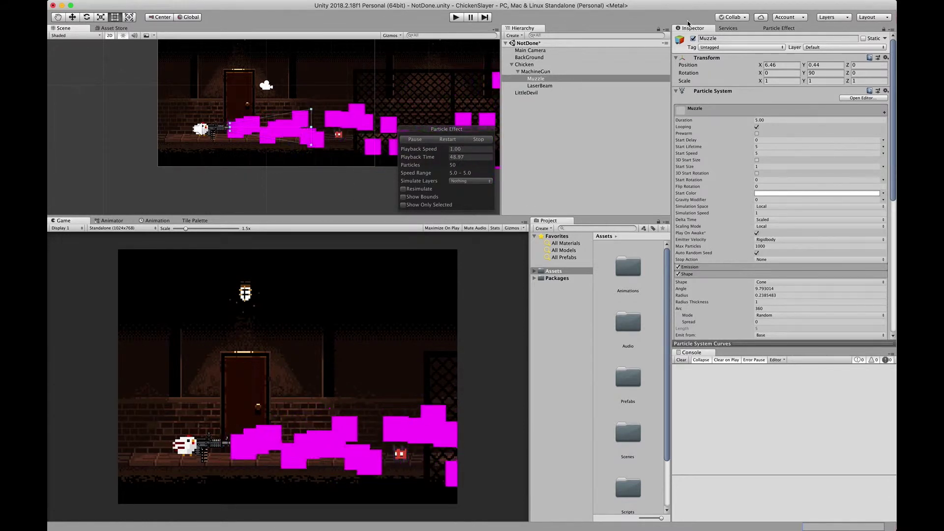
# Assign the Sprites-Default material in the particle Renderer module.
pyautogui.scroll(-10, 713, 275)
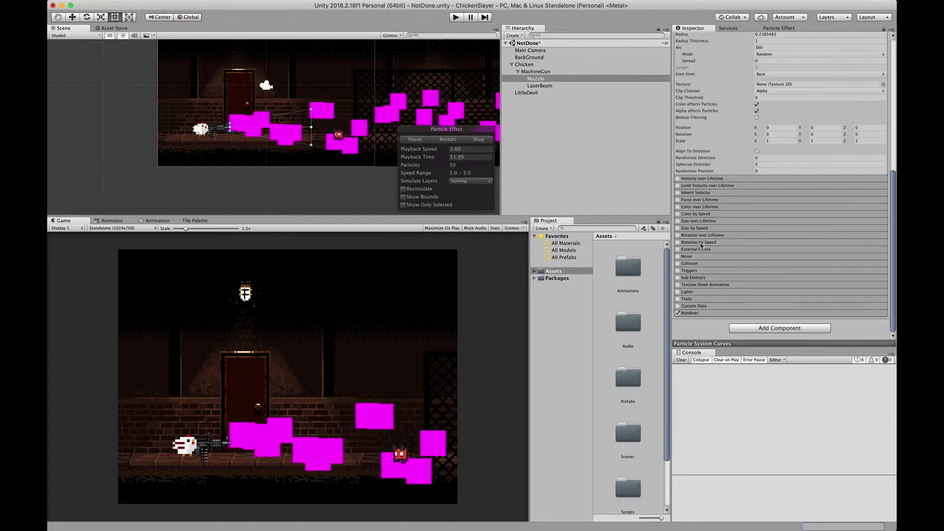
pyautogui.click(710, 315)
pyautogui.scroll(-5, 739, 307)
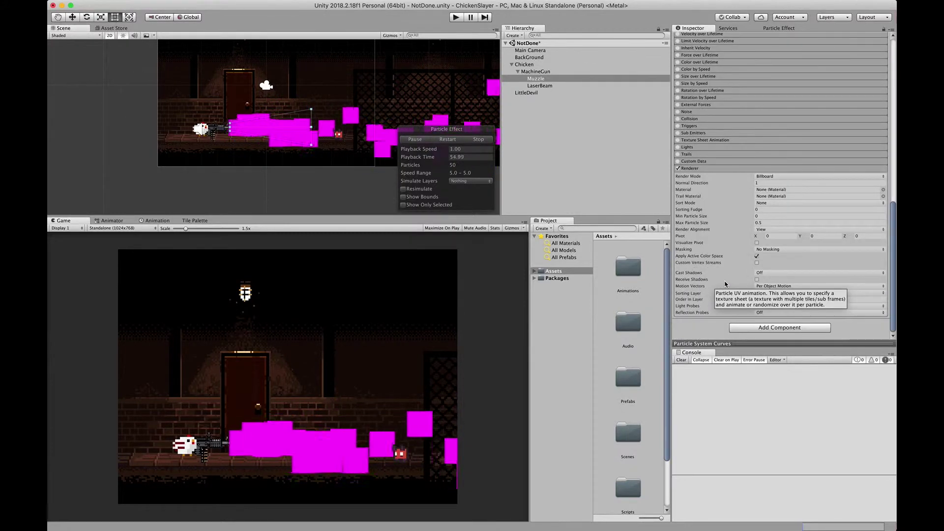
pyautogui.click(883, 189)
pyautogui.click(705, 312)
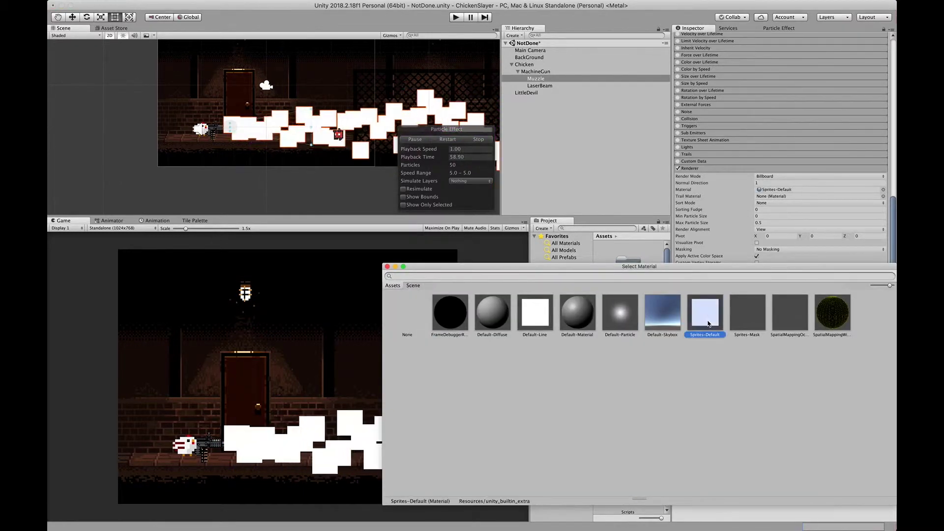
pyautogui.click(387, 266)
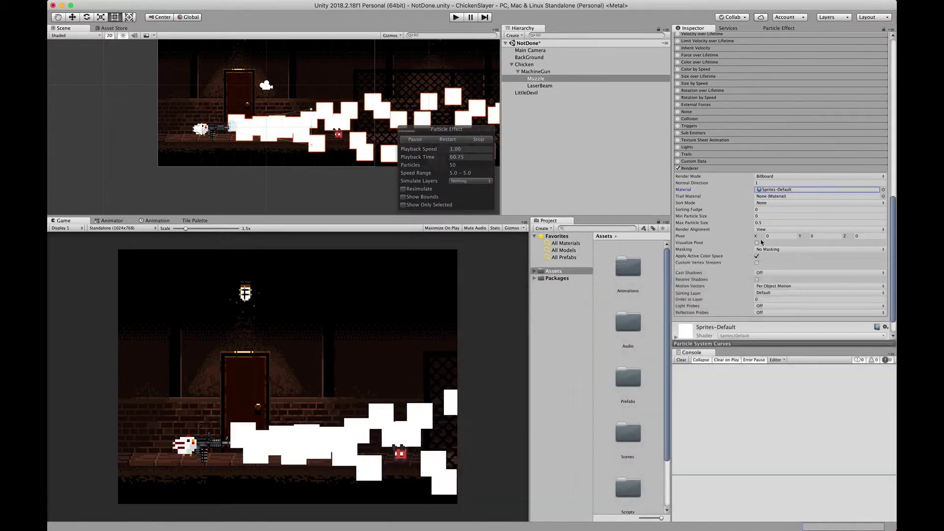
pyautogui.scroll(15, 770, 270)
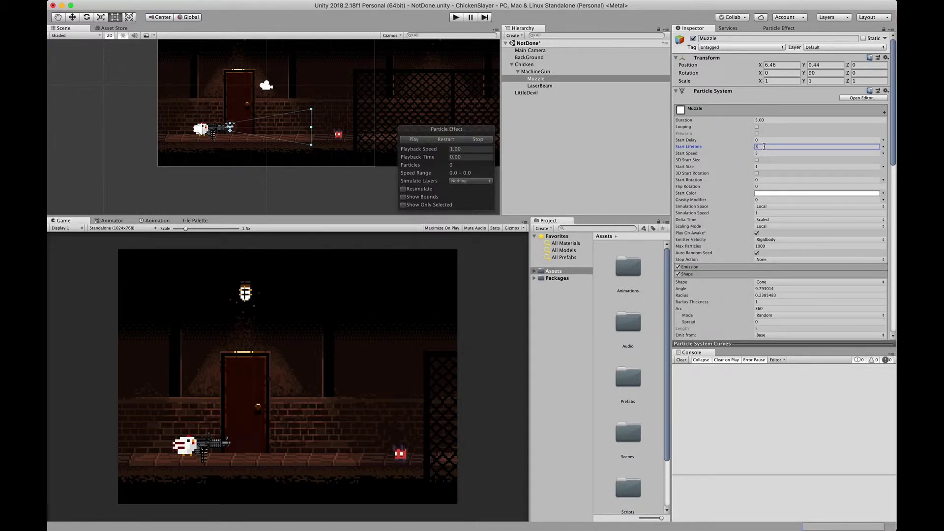
# Make Start Speed random between 1 and 10, then play and pause the preview.
pyautogui.click(883, 155)
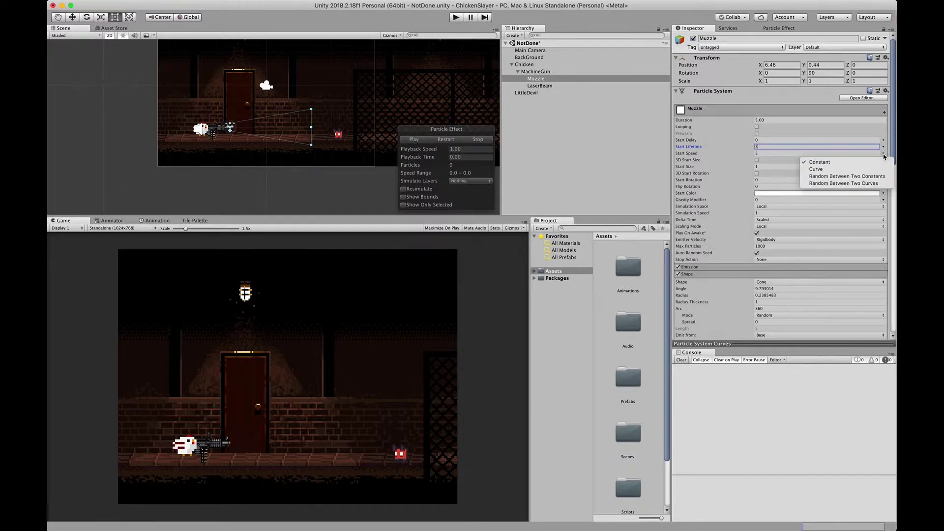
pyautogui.click(841, 178)
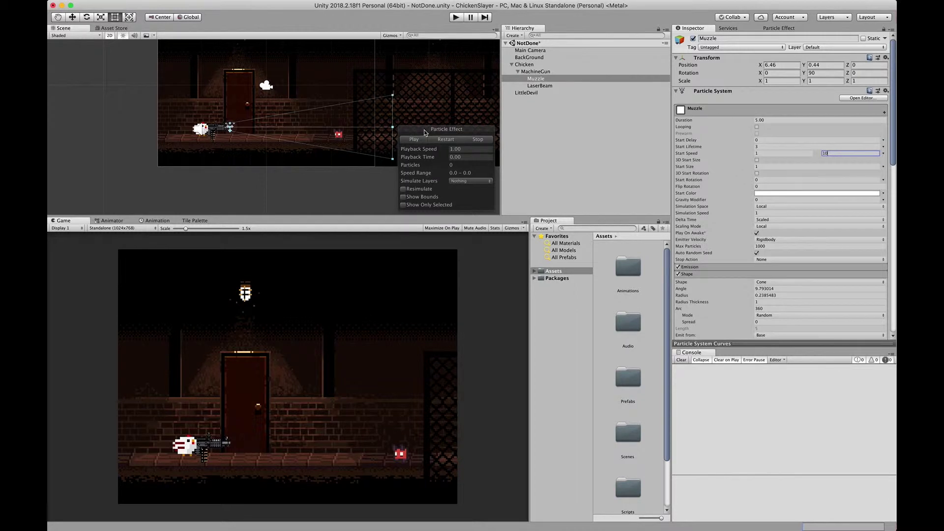
pyautogui.click(413, 140)
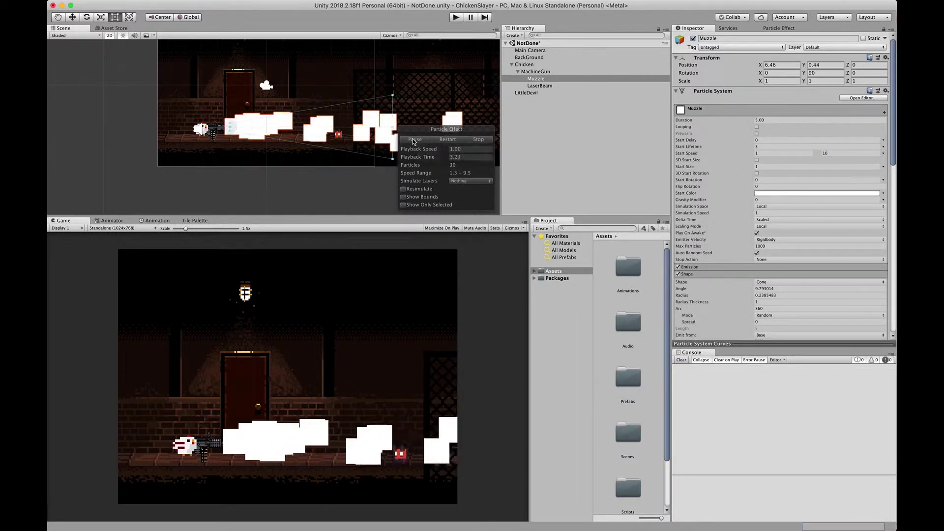
pyautogui.click(414, 139)
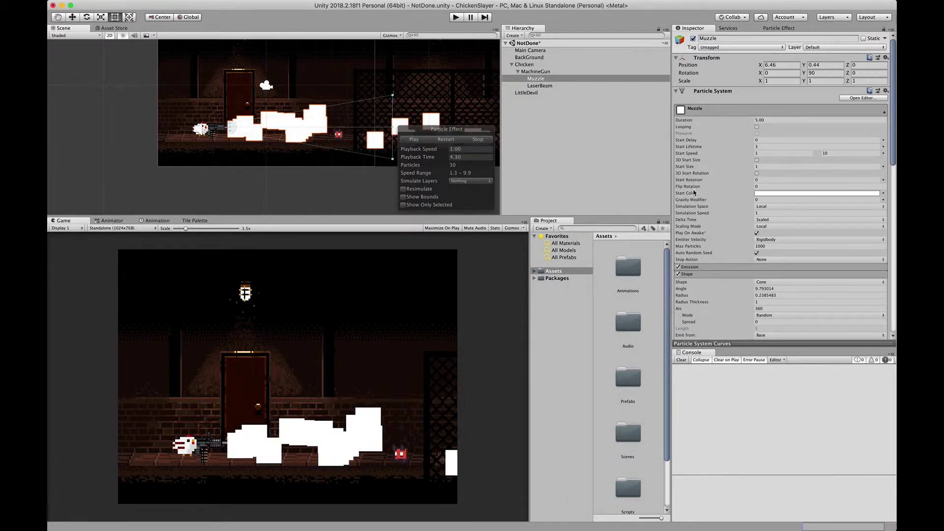
# Set Start Color to random between red FF0000 and pale orange FFD790.
pyautogui.click(859, 196)
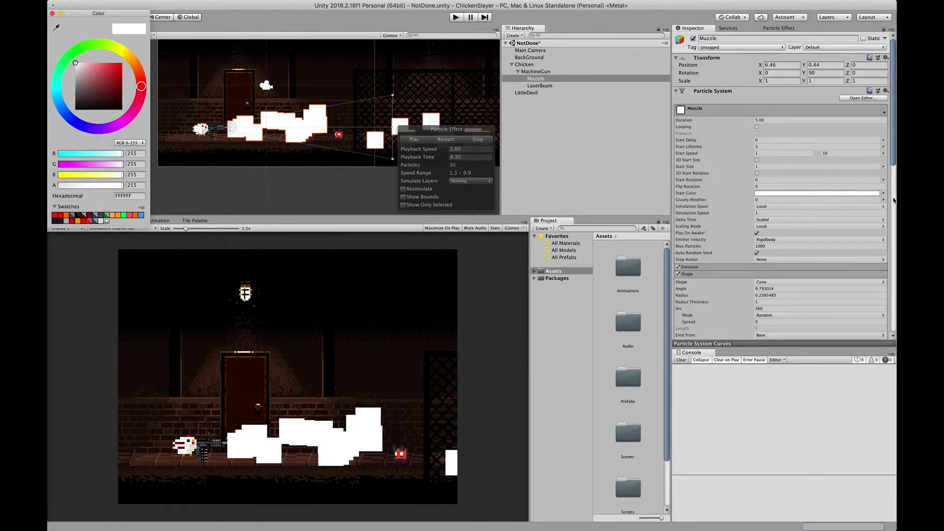
pyautogui.click(884, 196)
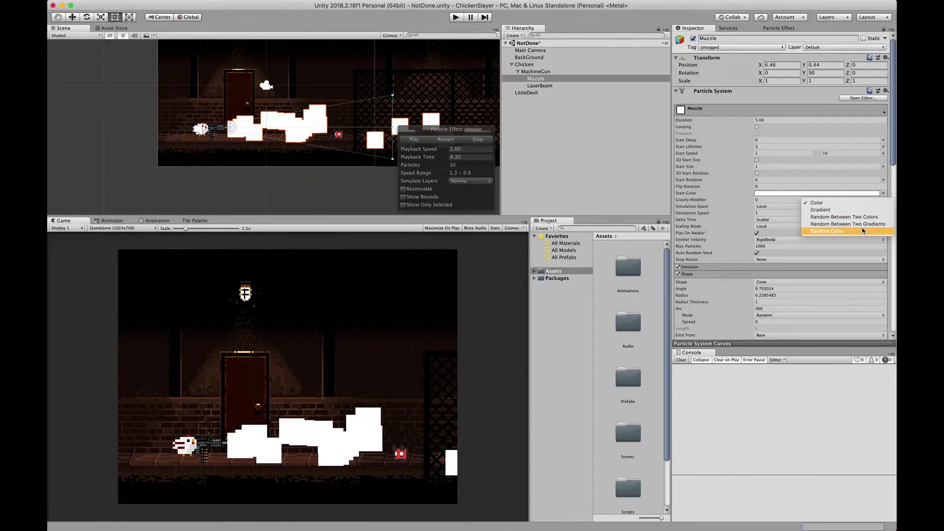
pyautogui.click(874, 218)
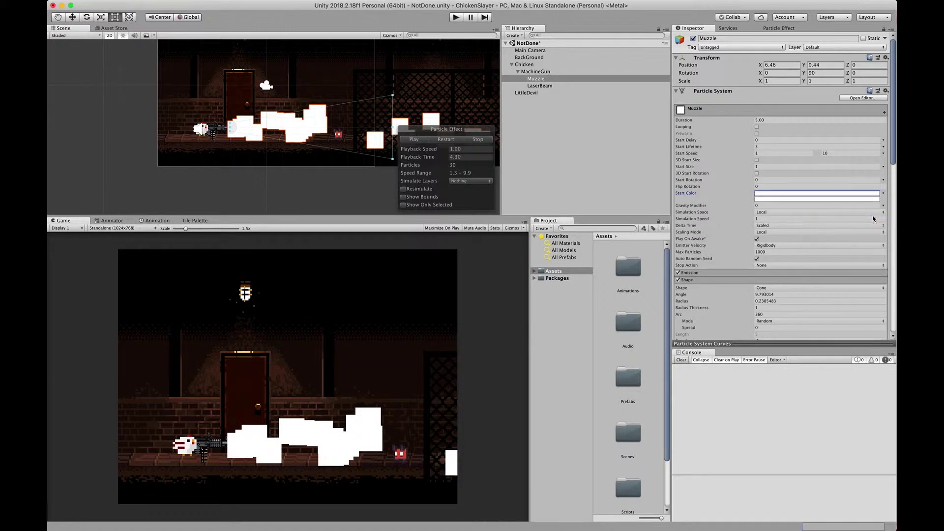
pyautogui.click(770, 196)
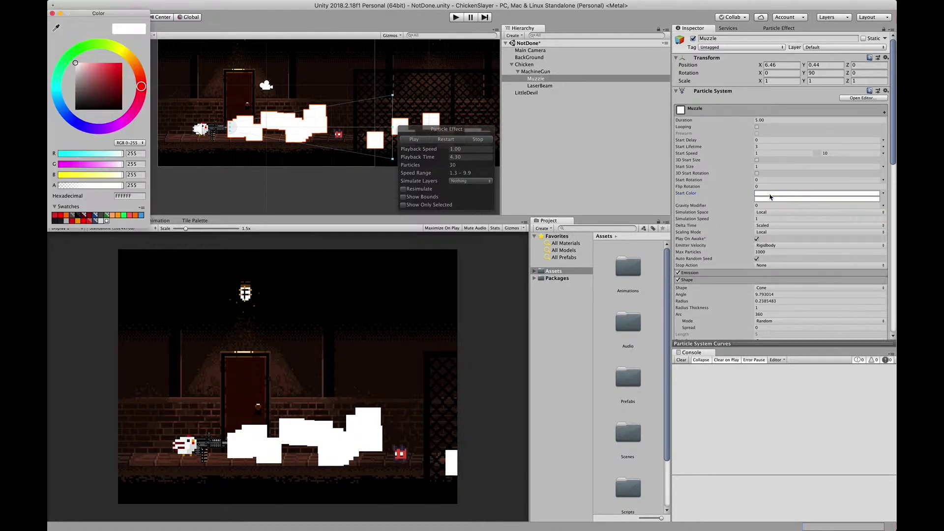
pyautogui.click(84, 224)
pyautogui.click(814, 203)
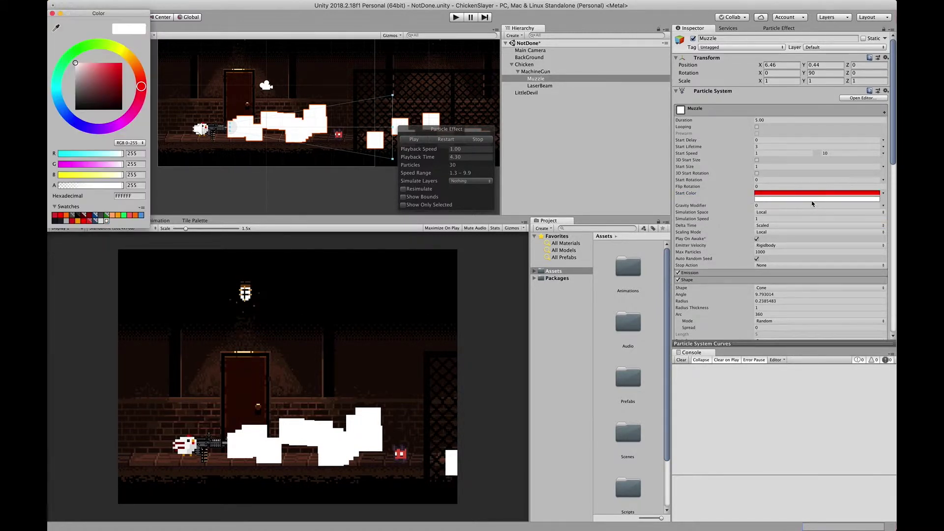
pyautogui.click(120, 217)
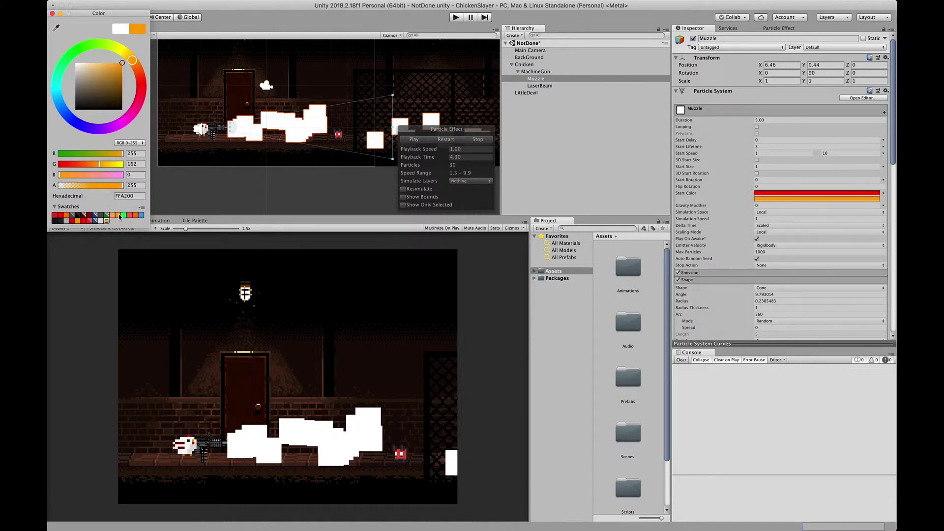
pyautogui.click(98, 64)
pyautogui.moveTo(98, 63); pyautogui.dragTo(97, 61)
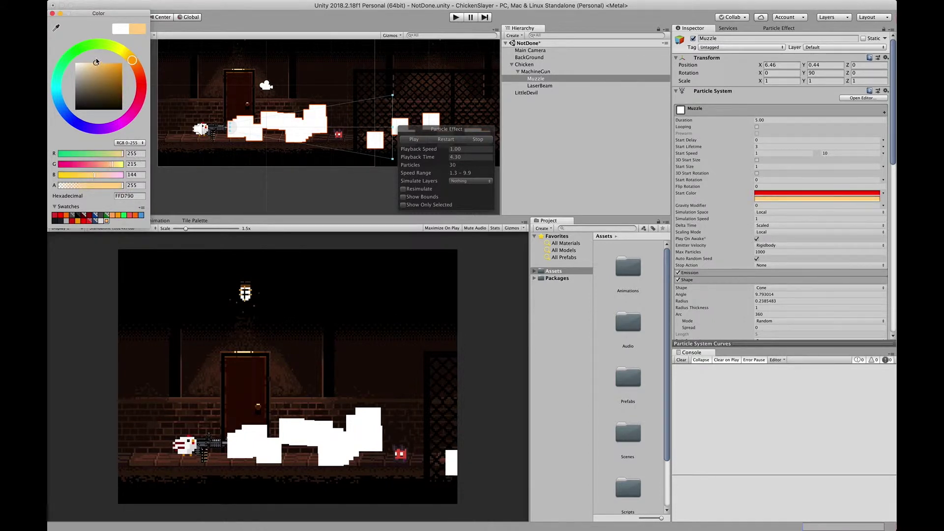
pyautogui.click(52, 13)
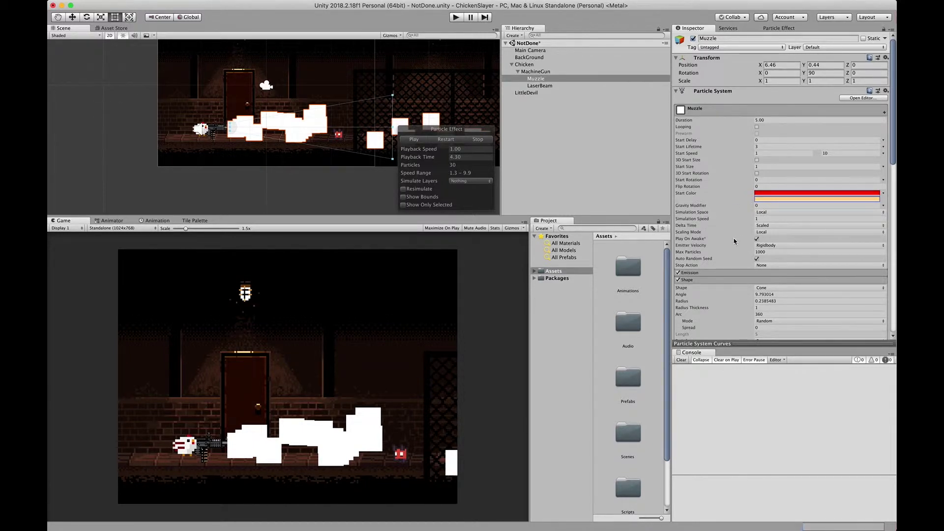
pyautogui.moveTo(734, 241)
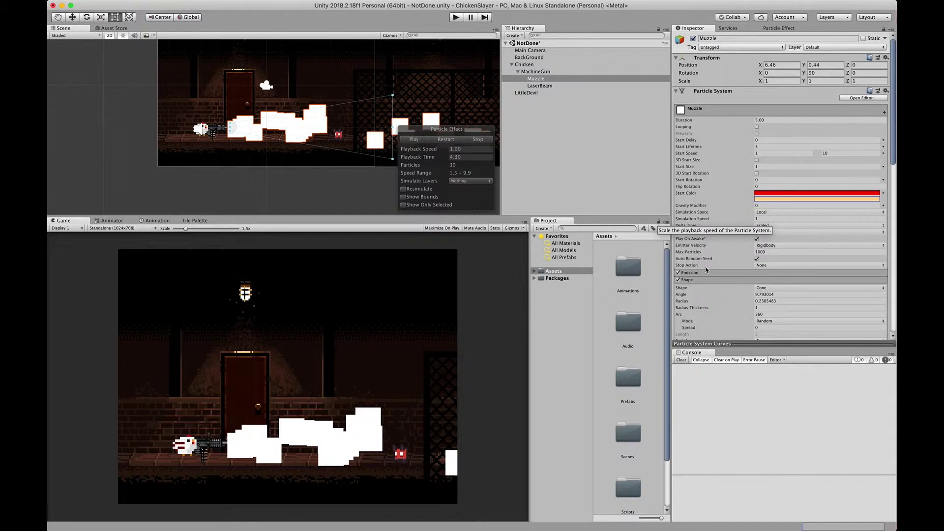
# Set the Emission module's Rate over Time to 0.
pyautogui.scroll(-3, 723, 108)
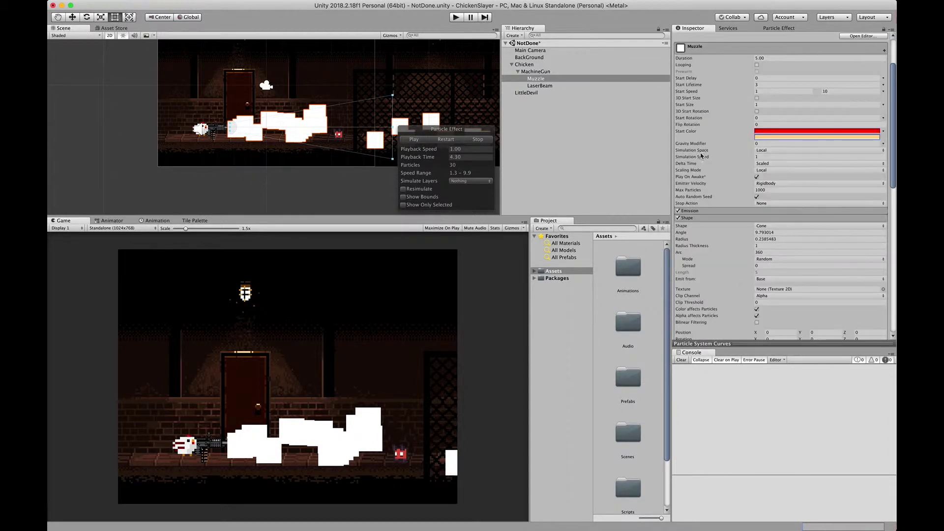
pyautogui.scroll(-7, 706, 49)
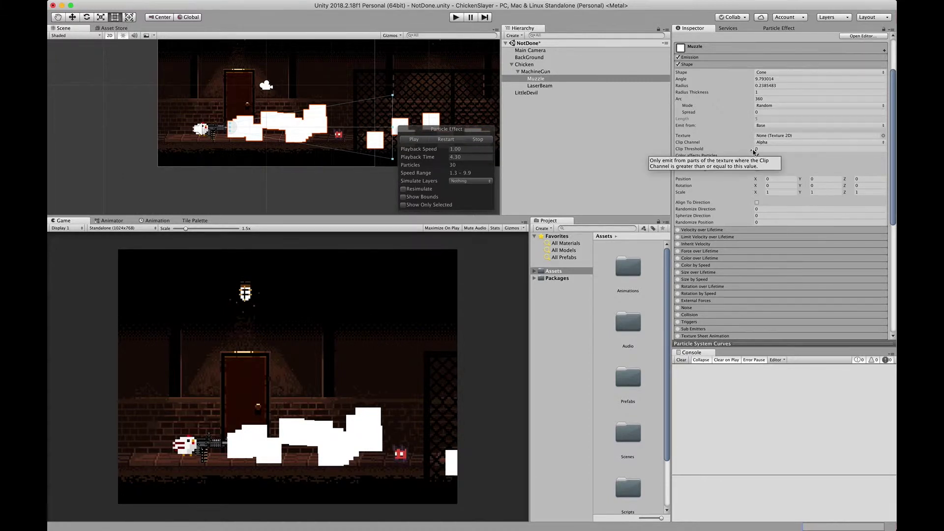
pyautogui.click(715, 58)
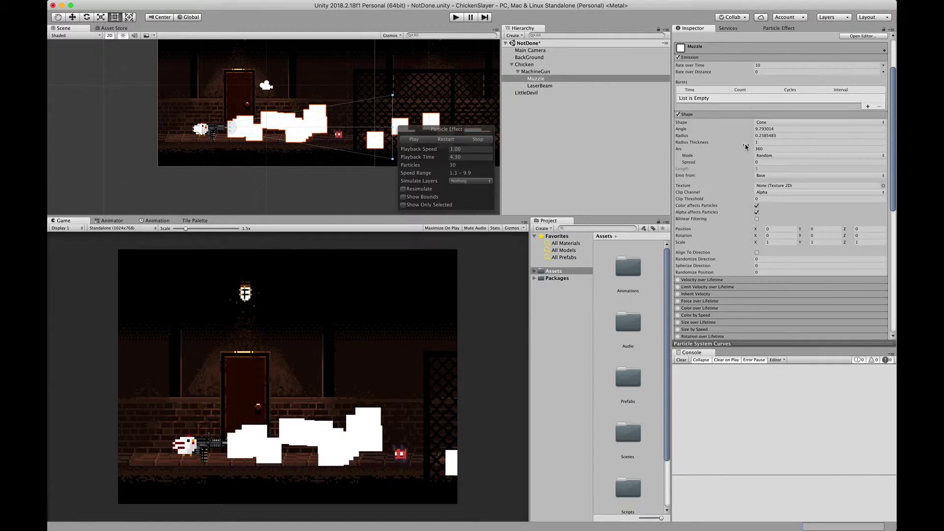
pyautogui.scroll(3, 723, 103)
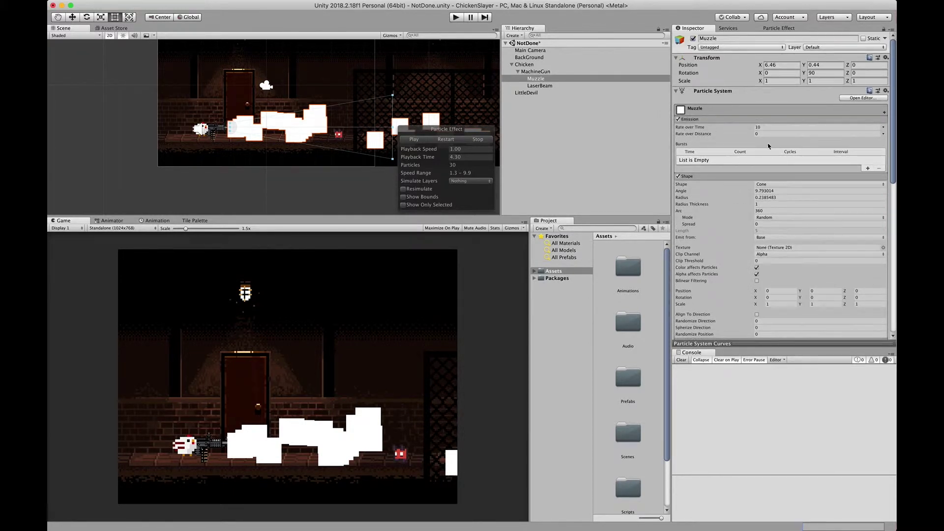
pyautogui.click(761, 127)
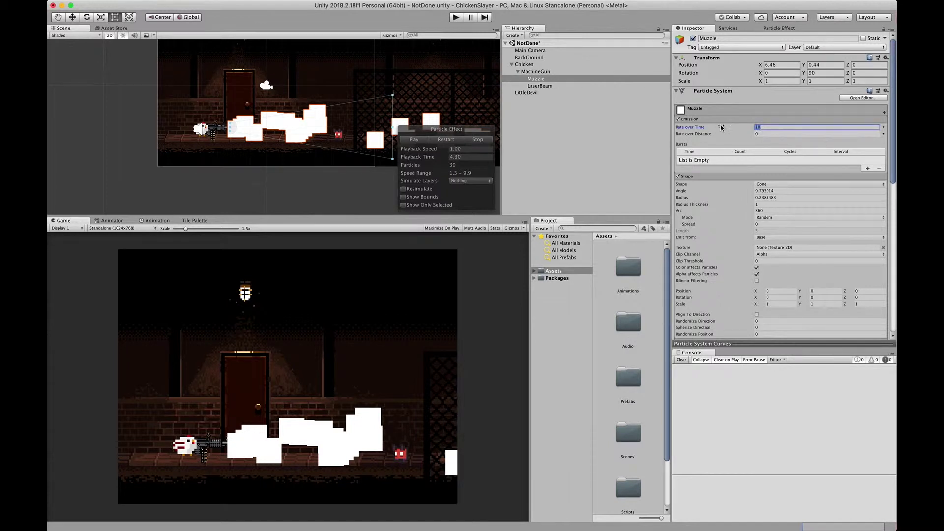
pyautogui.write('0')
# Add a 30-particle burst at time 0 and replay the preview.
pyautogui.click(868, 169)
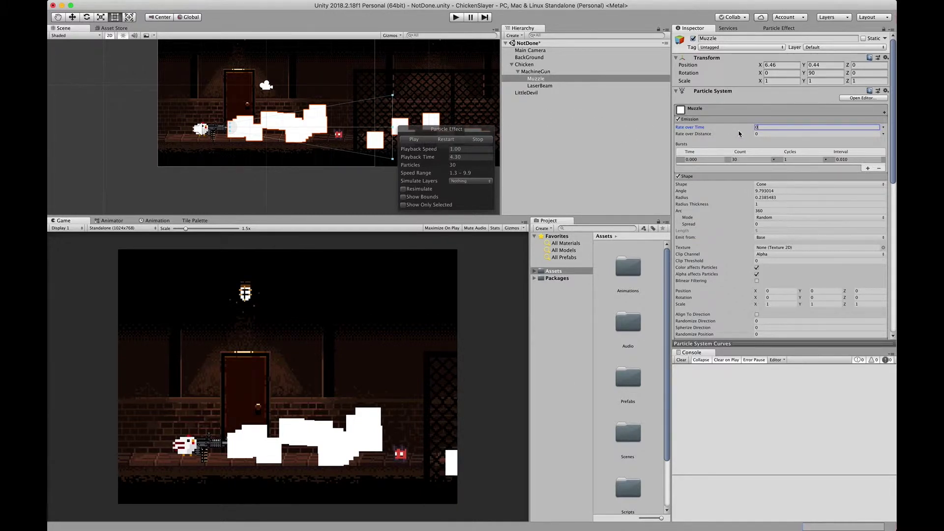
pyautogui.click(414, 140)
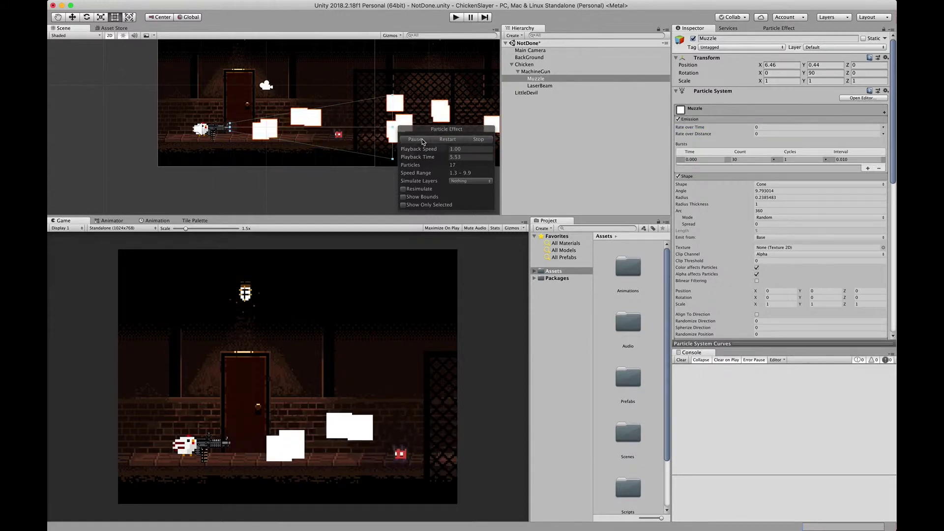
pyautogui.click(448, 141)
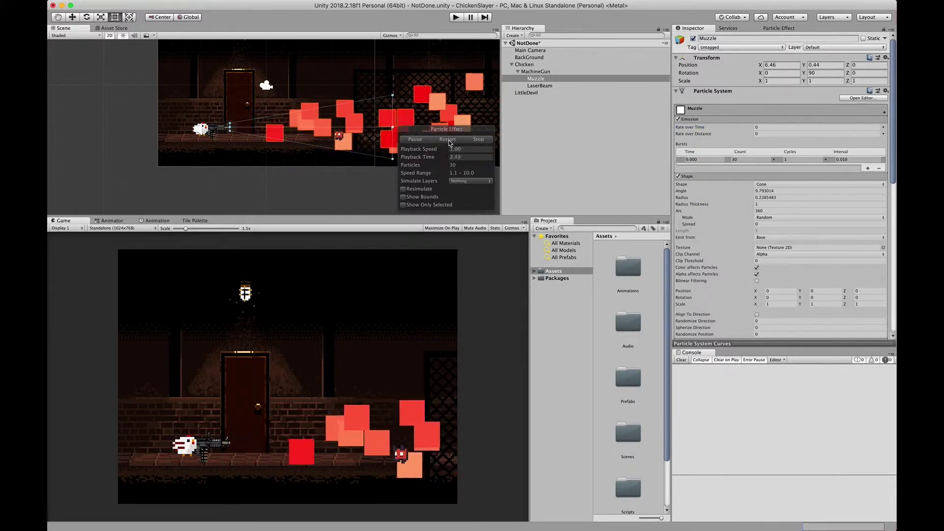
pyautogui.click(710, 112)
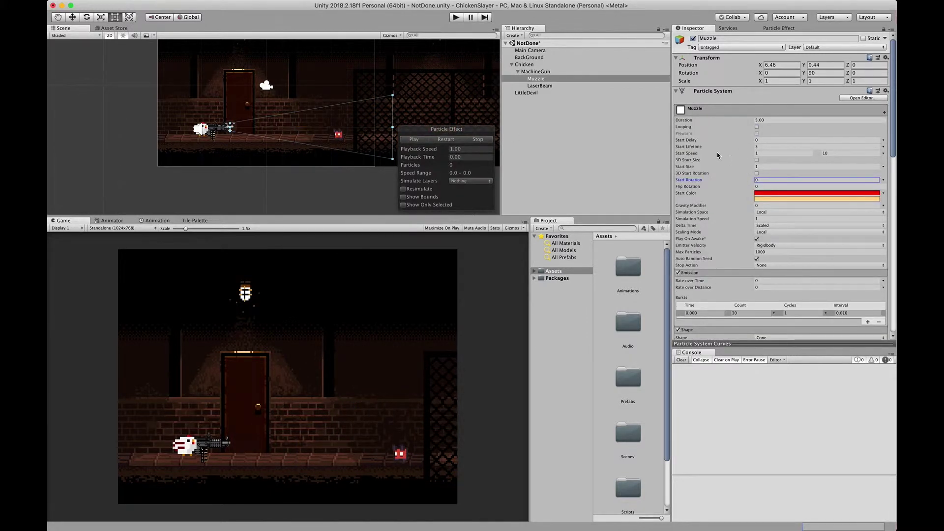
# Make Start Size random between two constants, 0.05 and 0.2.
pyautogui.click(883, 180)
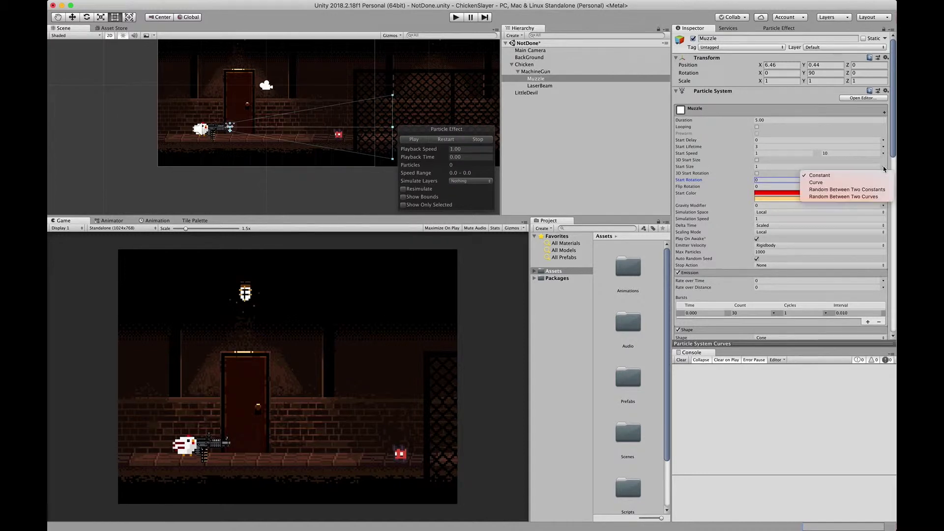
pyautogui.click(860, 191)
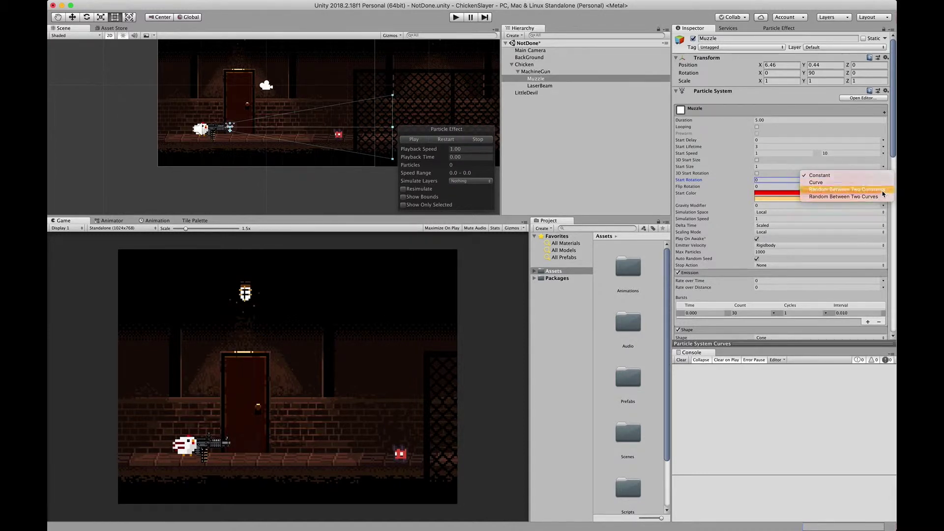
pyautogui.click(764, 166)
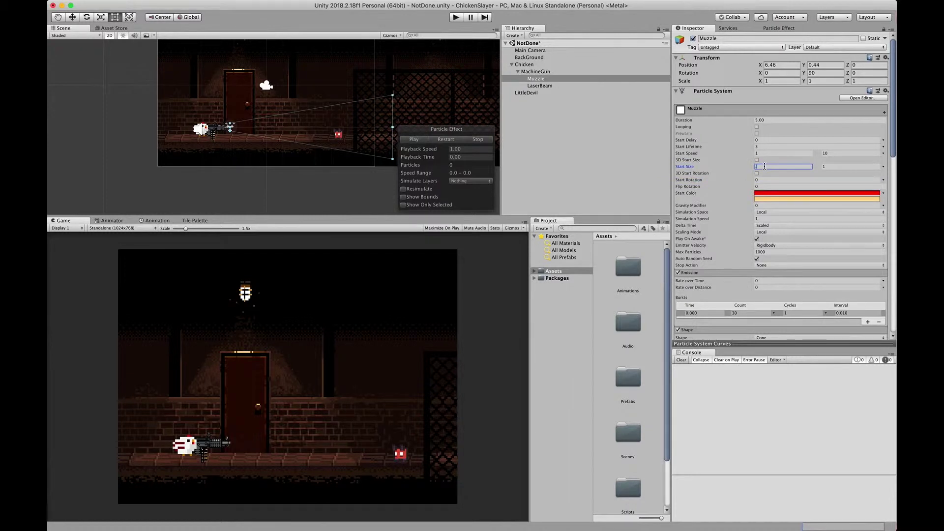
pyautogui.write('.05')
pyautogui.click(834, 166)
pyautogui.write('.2')
pyautogui.press('Return')
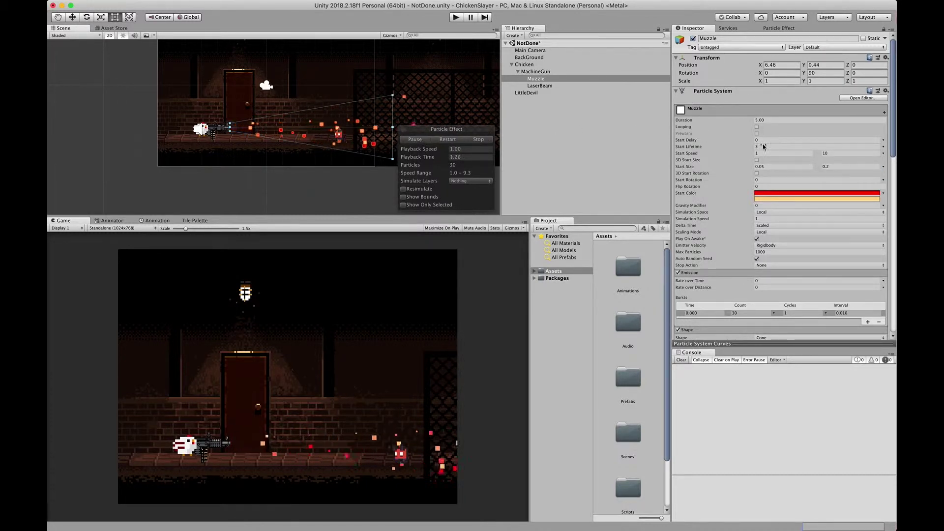
# Revise the start size range to 0.1–0.3 and replay the preview.
pyautogui.click(830, 167)
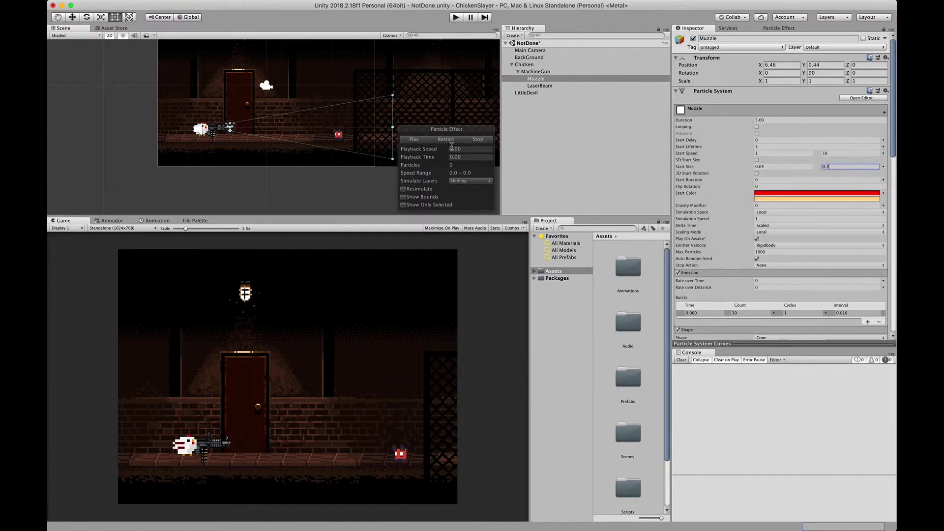
pyautogui.click(421, 142)
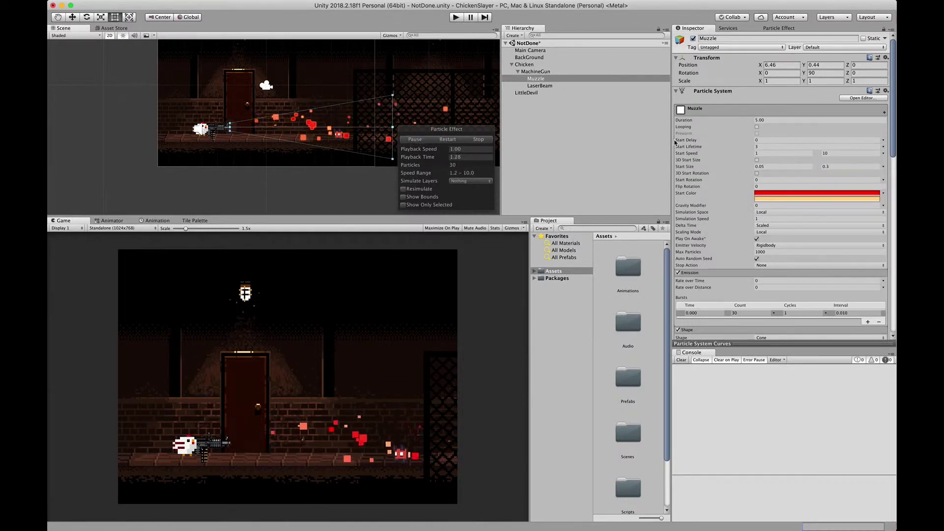
pyautogui.click(792, 167)
pyautogui.press('BackSpace')
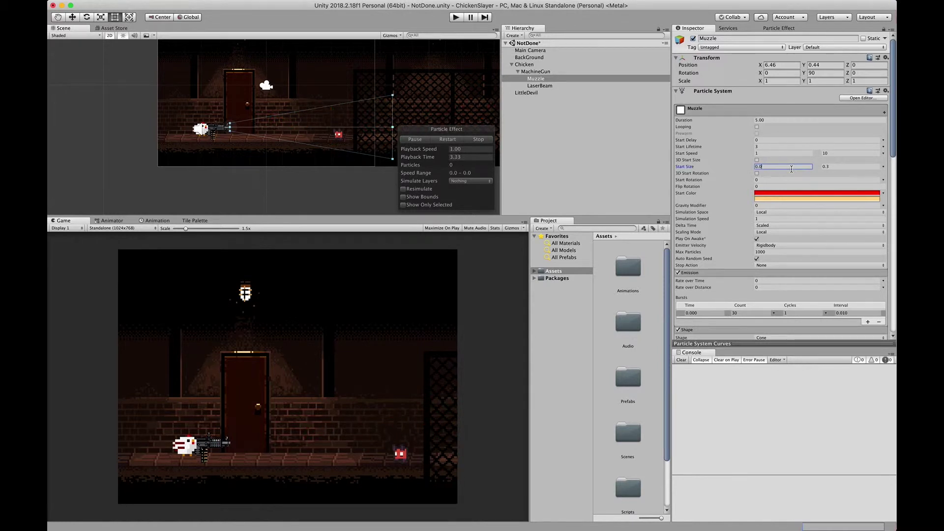
pyautogui.click(442, 139)
# Collapse Shape and Emission, then enable Size over Lifetime with a size curve.
pyautogui.scroll(-2, 759, 187)
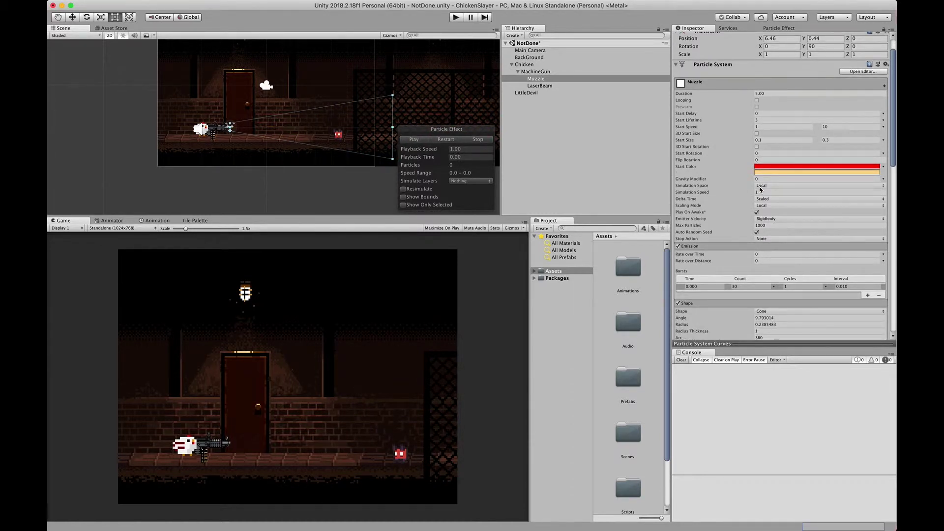
pyautogui.scroll(-10, 760, 189)
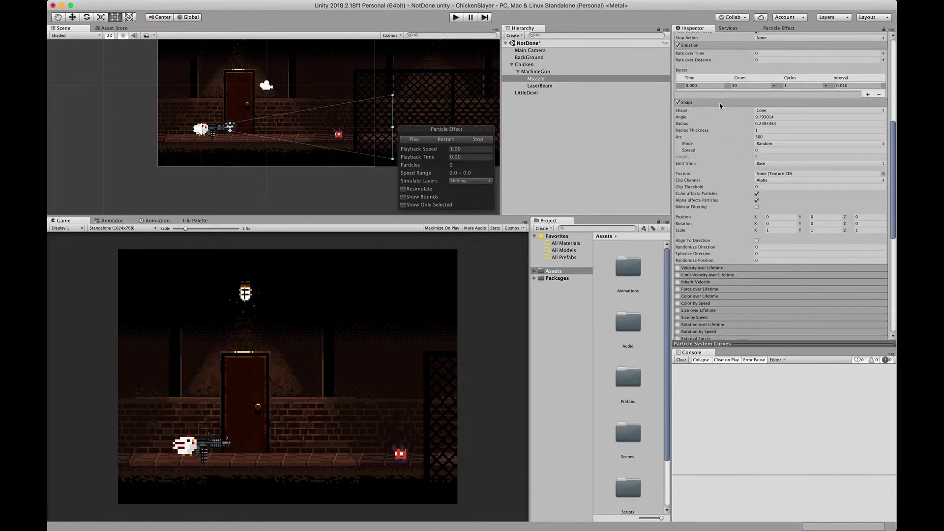
pyautogui.click(719, 102)
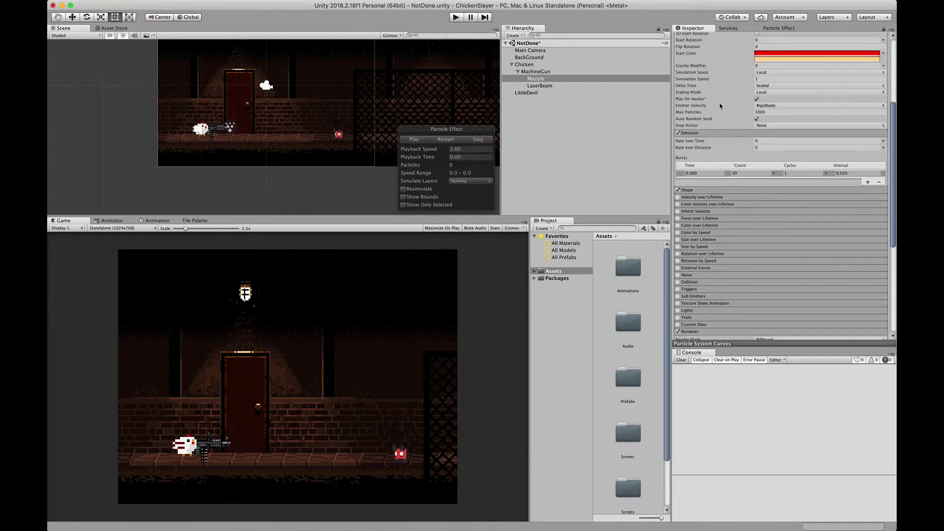
pyautogui.click(706, 132)
pyautogui.scroll(5, 705, 131)
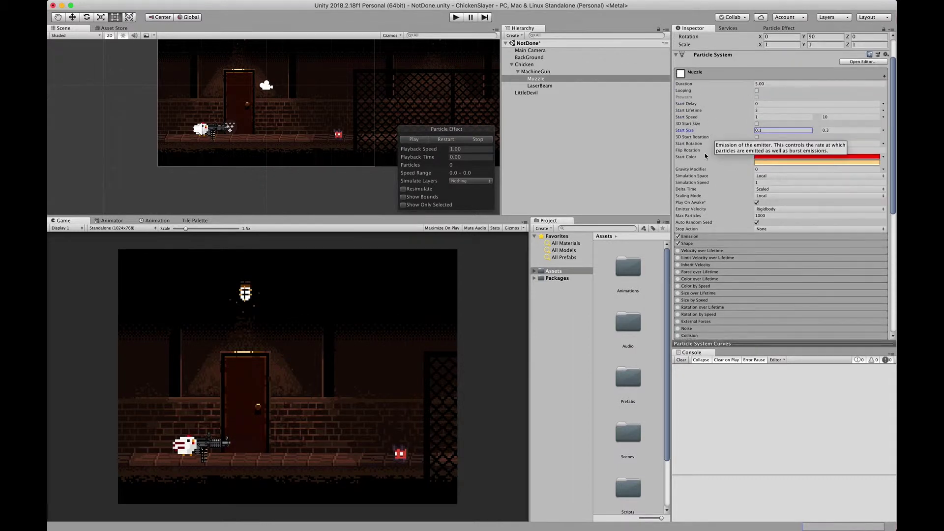
pyautogui.scroll(-7, 704, 153)
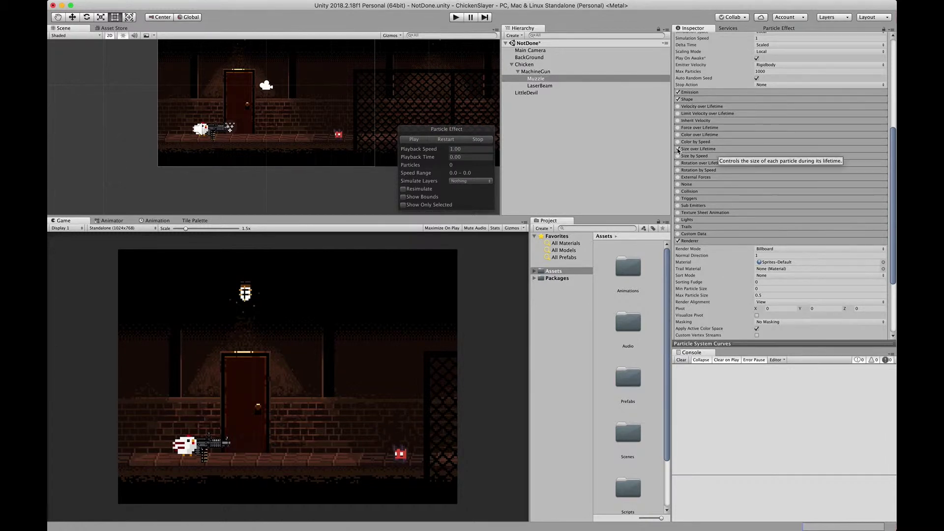
pyautogui.click(716, 148)
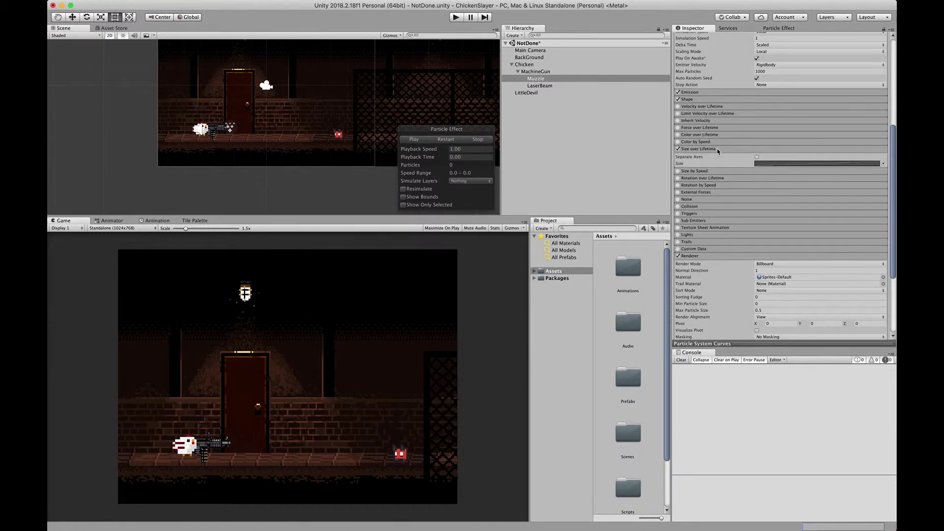
pyautogui.click(783, 166)
pyautogui.scroll(10, 799, 164)
# Open the Particle Effect editor and enlarge its curve panel.
pyautogui.click(797, 166)
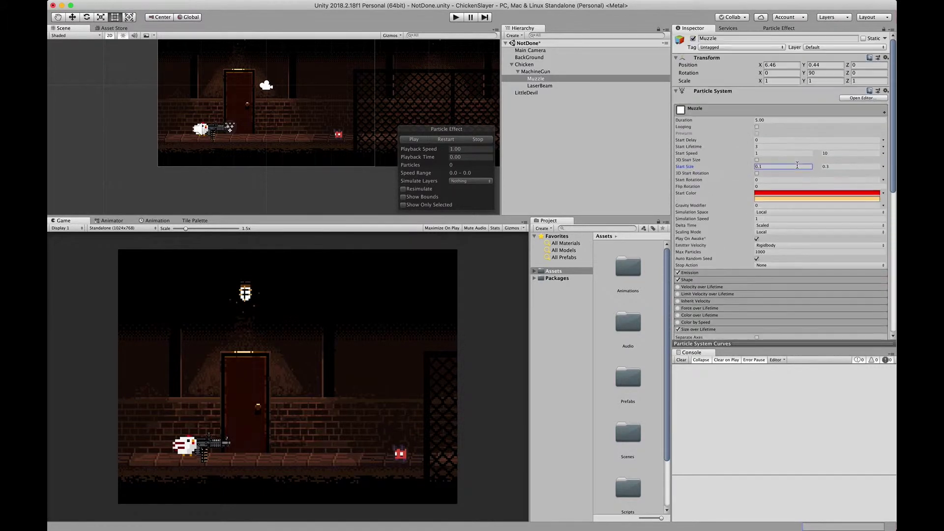
pyautogui.click(855, 99)
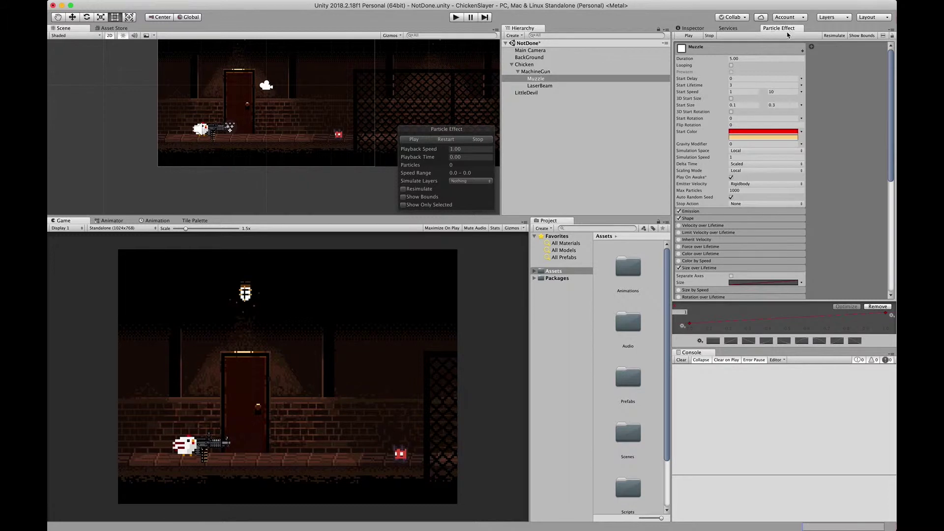
pyautogui.scroll(-2, 746, 212)
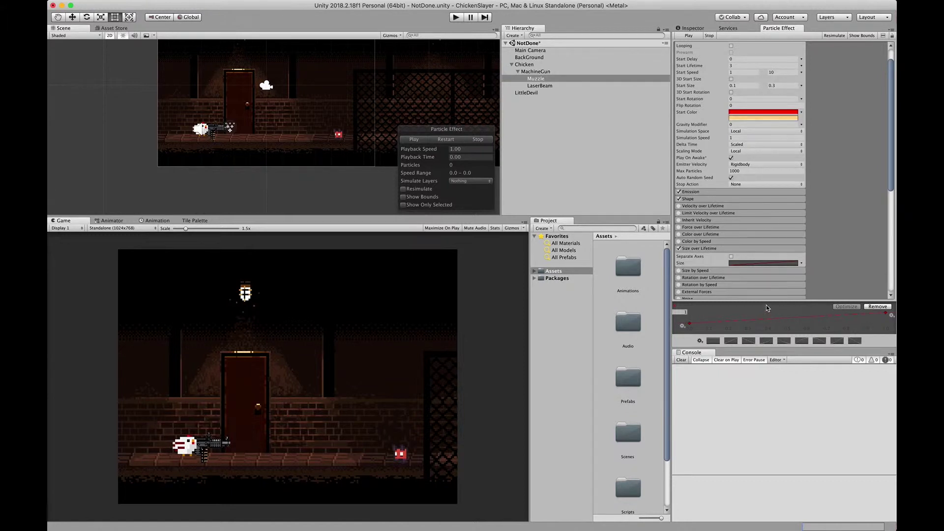
pyautogui.moveTo(767, 297); pyautogui.dragTo(775, 86)
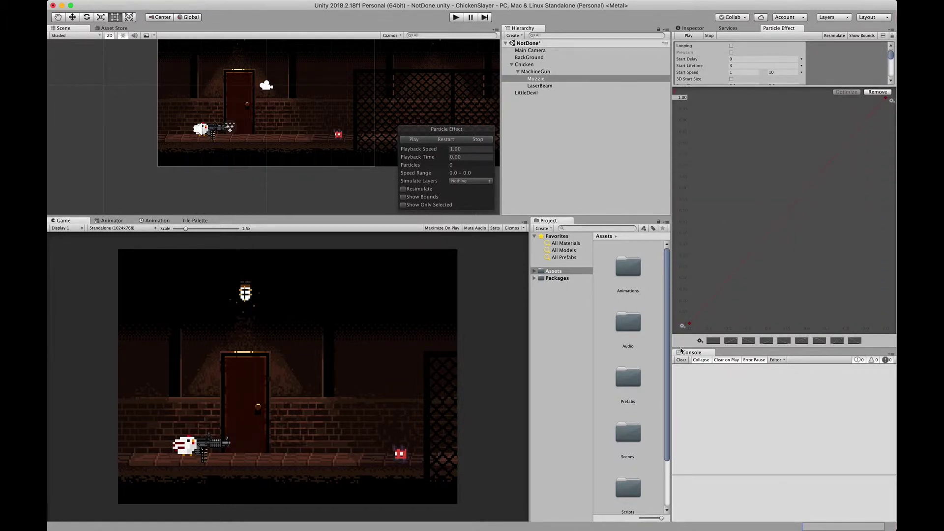
# Drag the size curve's start key to 1 and its end key down to 0.
pyautogui.click(689, 323)
pyautogui.moveTo(689, 325); pyautogui.dragTo(688, 107)
pyautogui.moveTo(888, 101); pyautogui.dragTo(837, 318)
pyautogui.click(836, 315)
pyautogui.moveTo(836, 315); pyautogui.dragTo(829, 328)
# Ease the top key's tangent and move the zero point to about 0.68, previewing.
pyautogui.click(689, 107)
pyautogui.moveTo(693, 110); pyautogui.dragTo(723, 93)
pyautogui.click(416, 142)
pyautogui.moveTo(828, 324); pyautogui.dragTo(821, 324)
pyautogui.scroll(3, 742, 59)
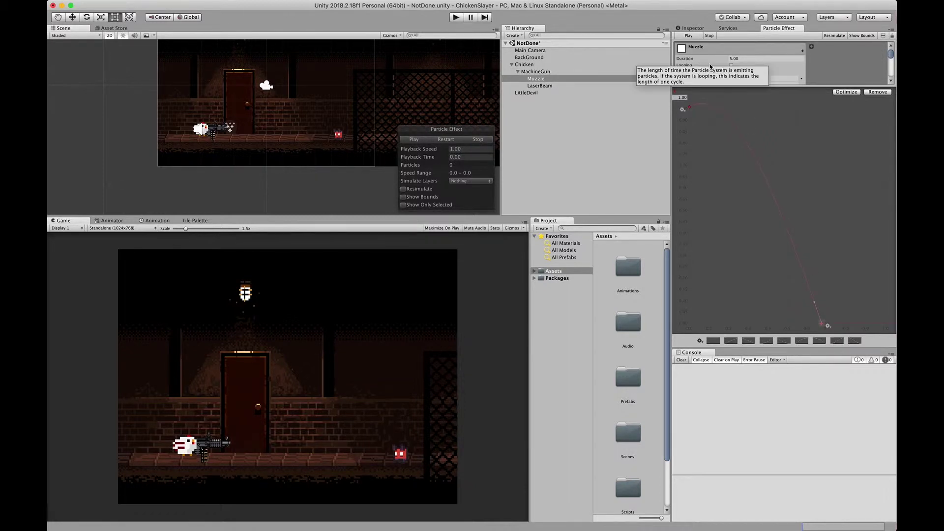
# Set the particle Duration to 2 and Start Lifetime to 1, previewing each.
pyautogui.click(742, 58)
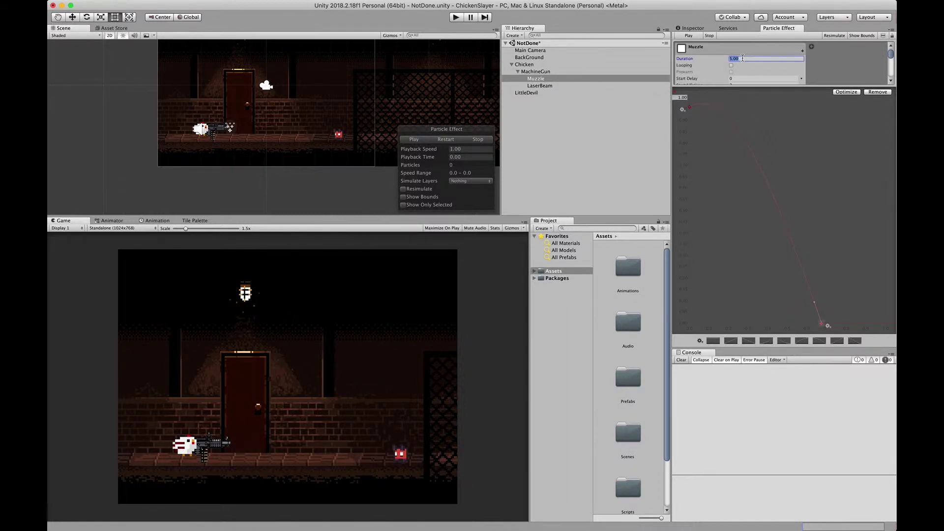
pyautogui.write('2')
pyautogui.click(417, 141)
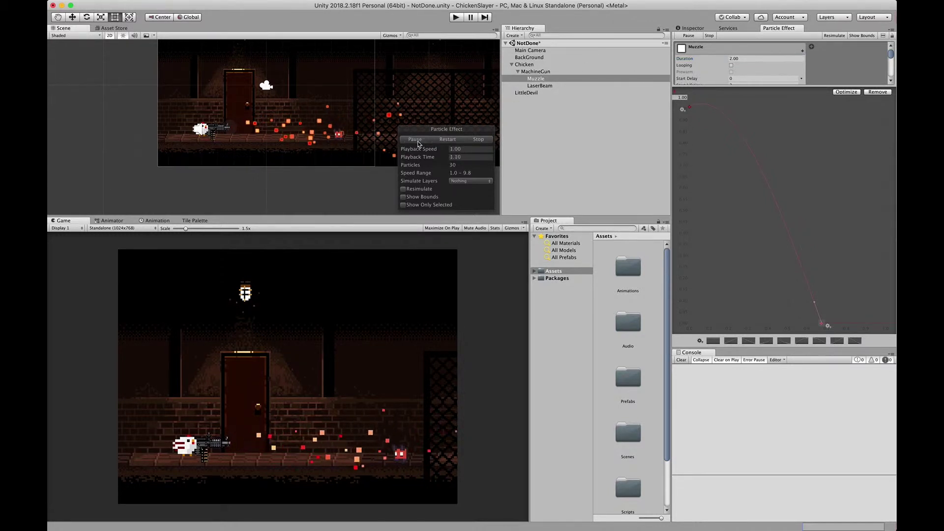
pyautogui.scroll(-1, 726, 73)
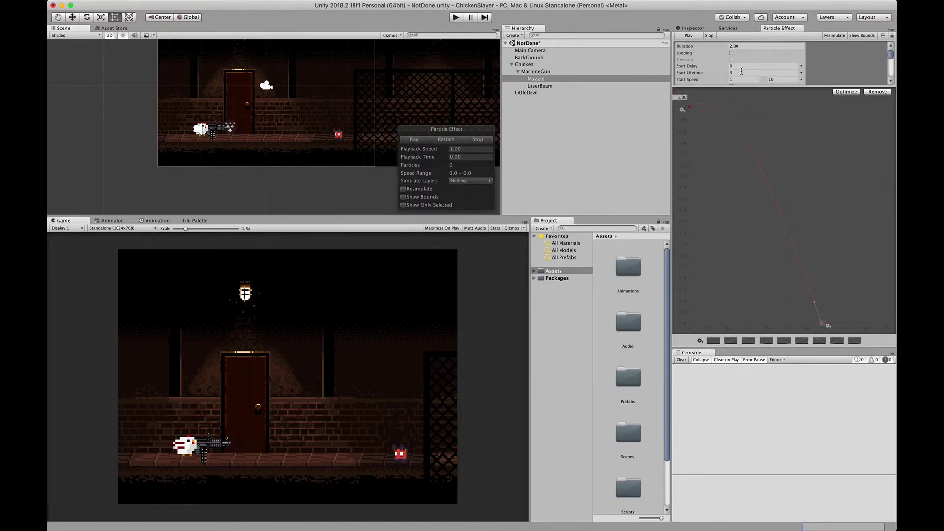
pyautogui.click(741, 72)
pyautogui.write('1')
pyautogui.click(418, 140)
# Adjust the size curve so particles shrink to zero sooner, replaying the preview.
pyautogui.moveTo(827, 326); pyautogui.dragTo(783, 327)
pyautogui.click(414, 140)
pyautogui.click(447, 140)
pyautogui.moveTo(691, 110); pyautogui.dragTo(690, 98)
pyautogui.click(441, 141)
pyautogui.click(441, 141)
pyautogui.click(442, 140)
# Return to the Inspector, reselect MachineGun and Muzzle, and locate the MachineGun script.
pyautogui.click(692, 28)
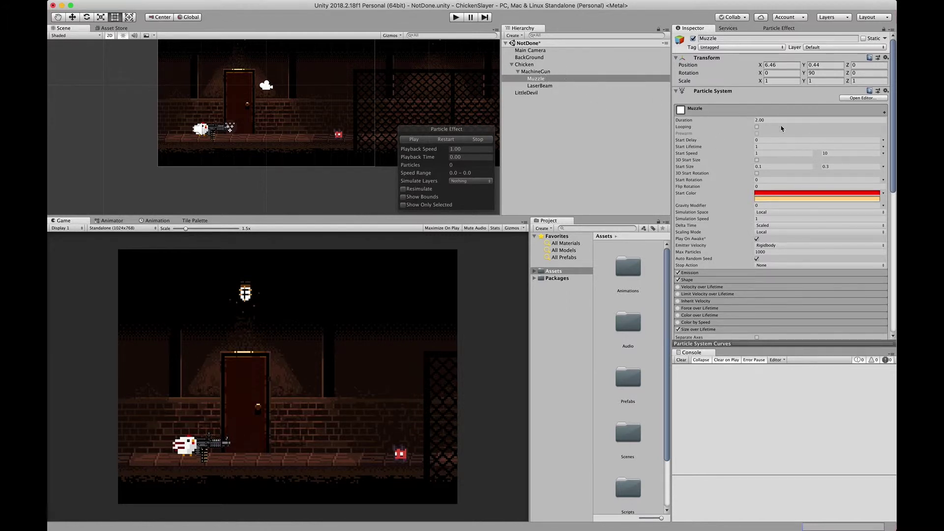
pyautogui.click(536, 72)
pyautogui.click(540, 79)
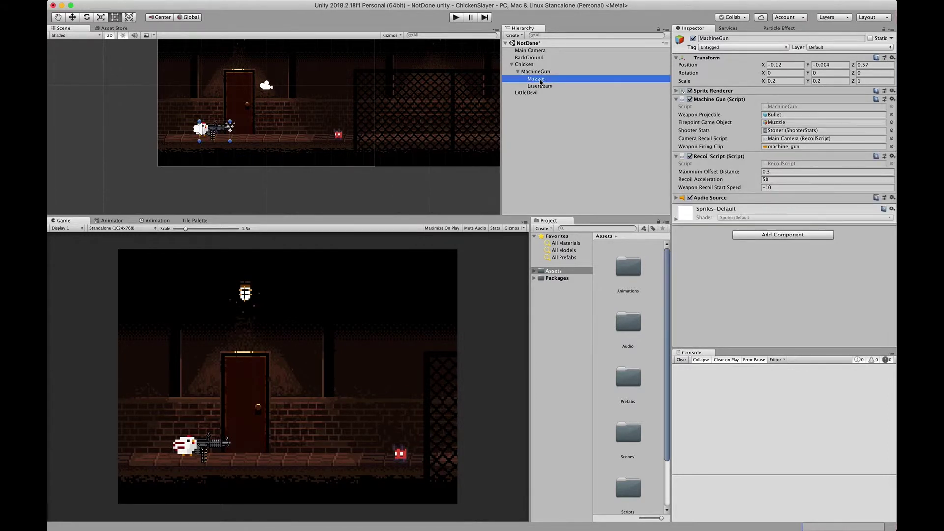
pyautogui.click(543, 75)
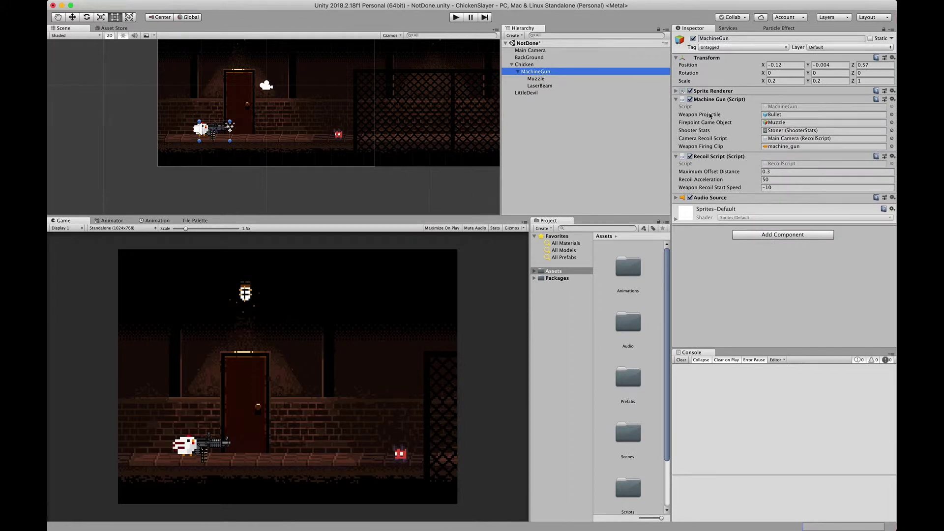
pyautogui.click(788, 107)
# Add 'public ParticleSystem _muzzleFlash;' below the _weaponFiringClip line in MachineGun.cs.
pyautogui.doubleClick(788, 108)
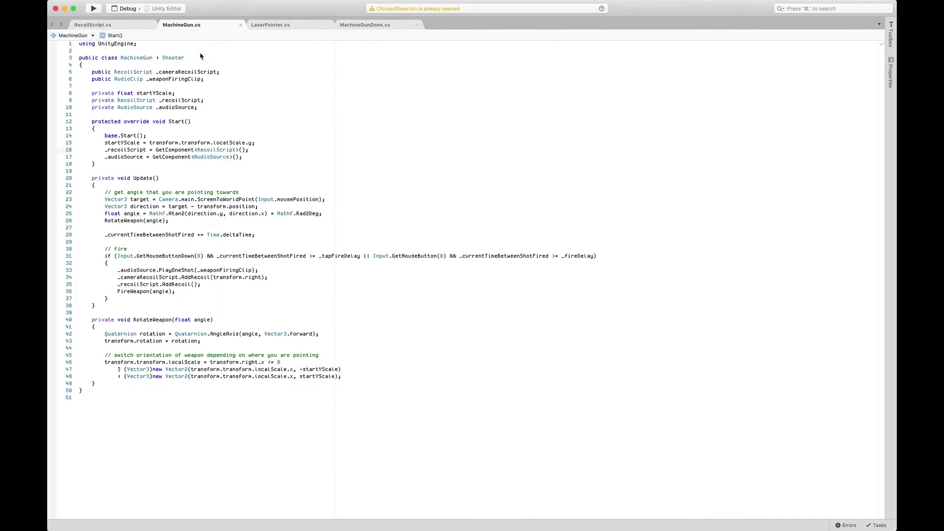
pyautogui.click(214, 81)
pyautogui.press('Return')
pyautogui.write('publ')
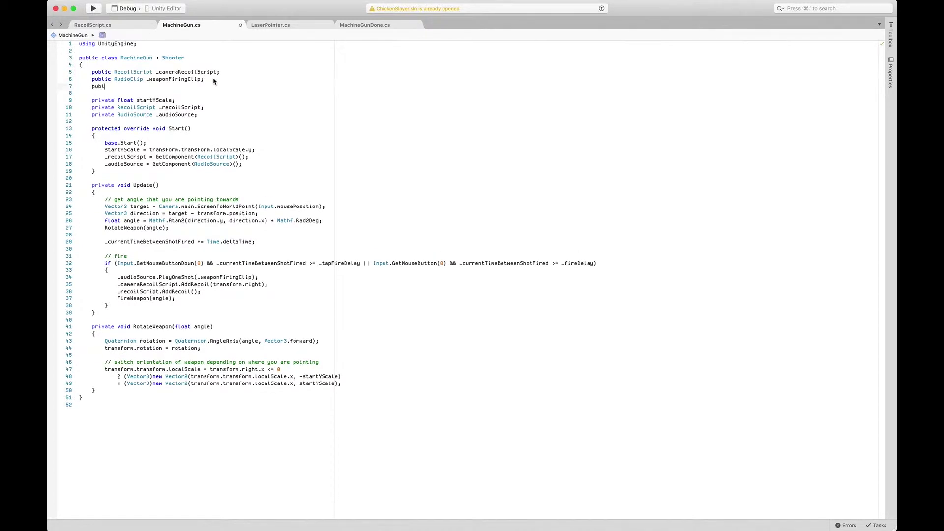
pyautogui.write('ic particl')
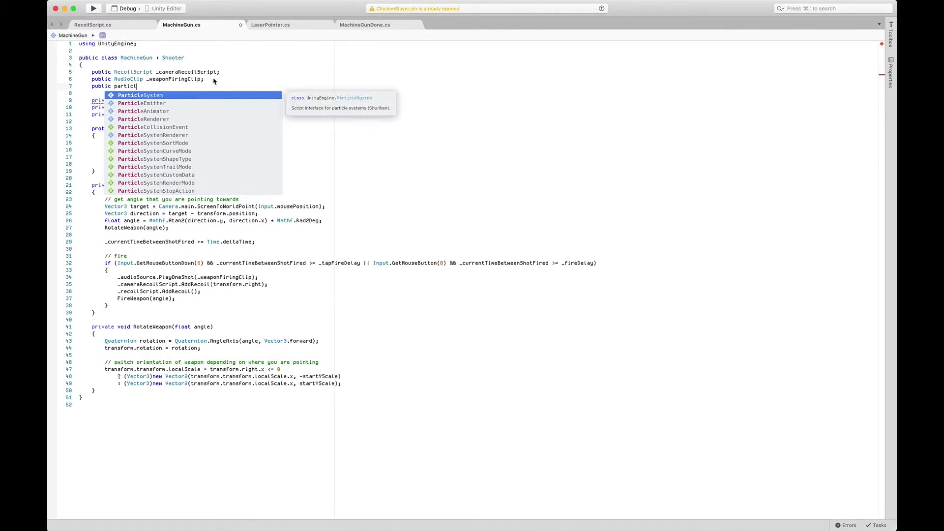
pyautogui.write('eSystem _mu')
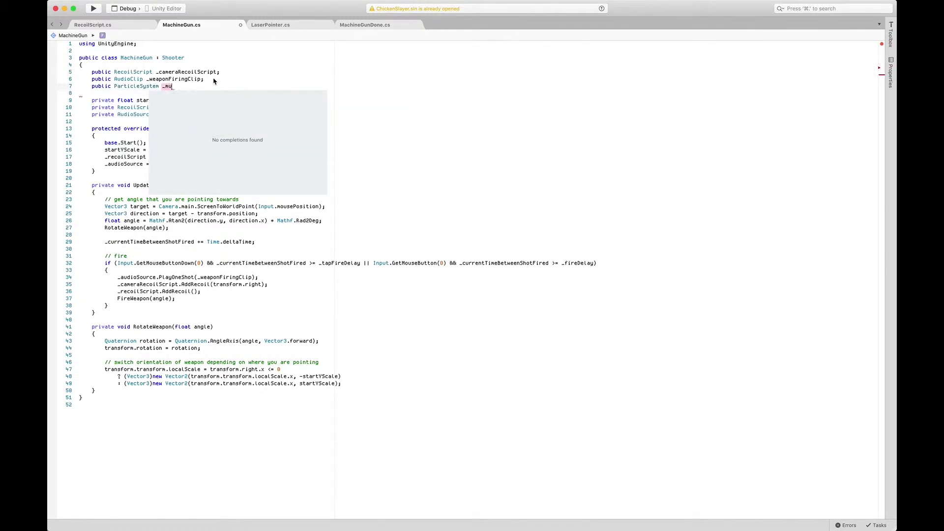
pyautogui.write('zzleFlash;')
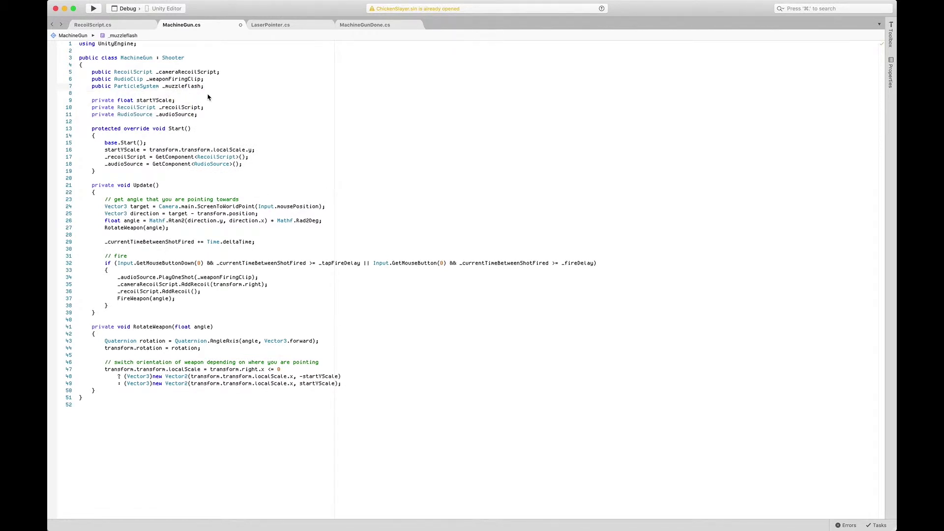
pyautogui.press('super+Tab')
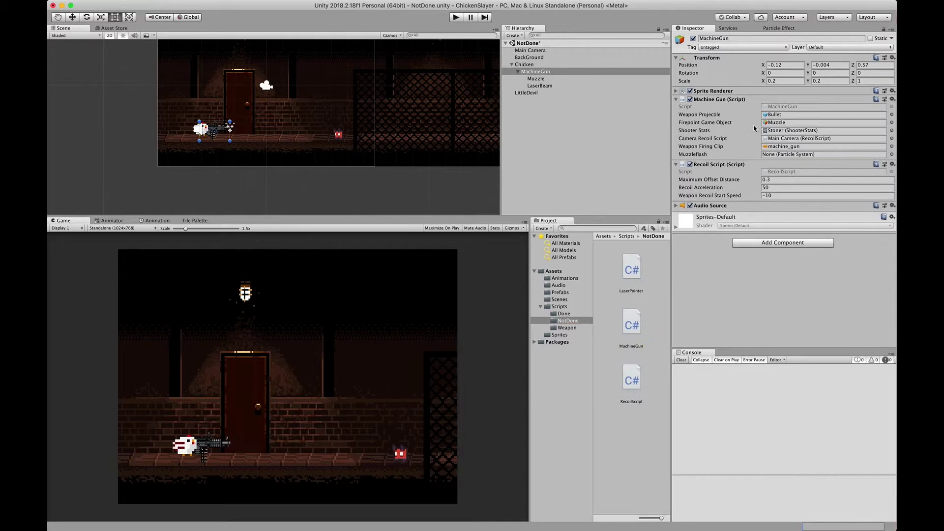
# Save the scene and assign the Muzzle object to the Machine Gun's Muzzleflash slot.
pyautogui.press('super+s')
pyautogui.moveTo(534, 80); pyautogui.dragTo(772, 155)
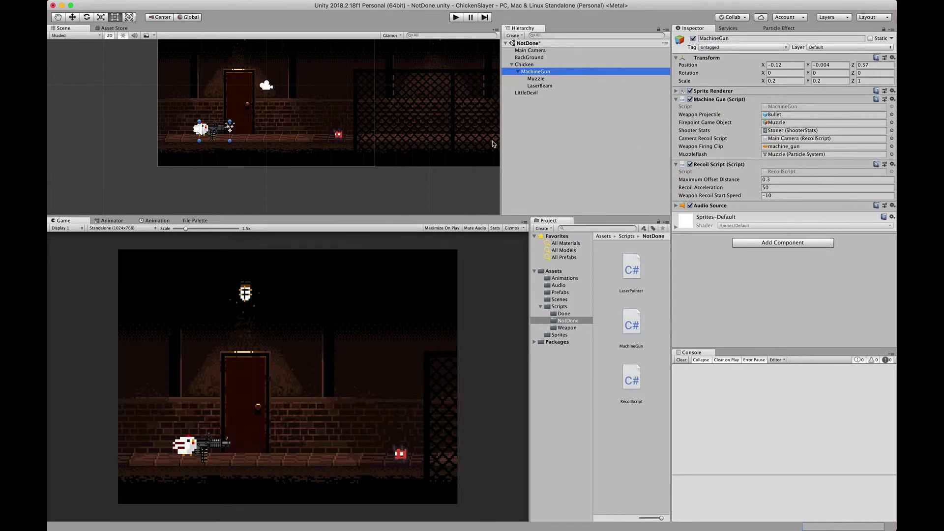
pyautogui.press('super+Tab')
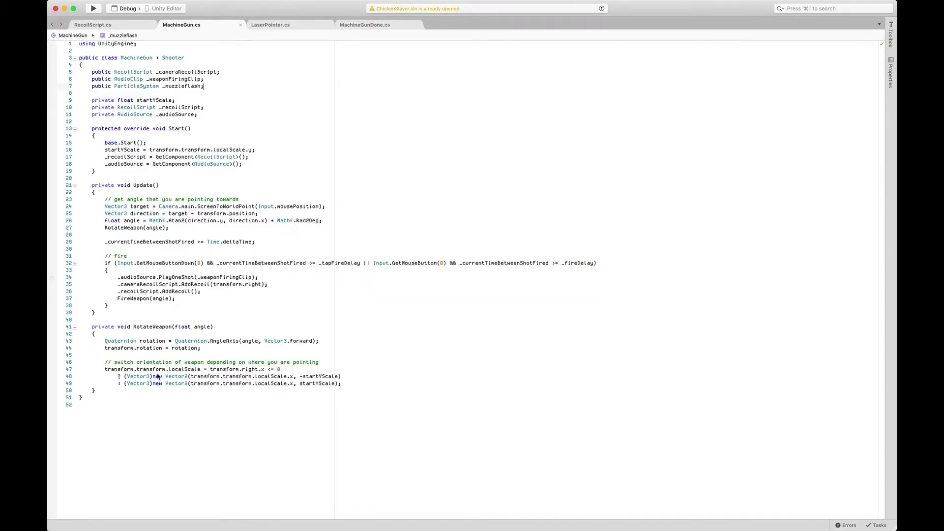
# Write a private EmitMuzzleFlash() method after RotateWeapon that calls _muzzleflash.Emit(30).
pyautogui.click(110, 393)
pyautogui.press('Return')
pyautogui.press('Return')
pyautogui.write('priva')
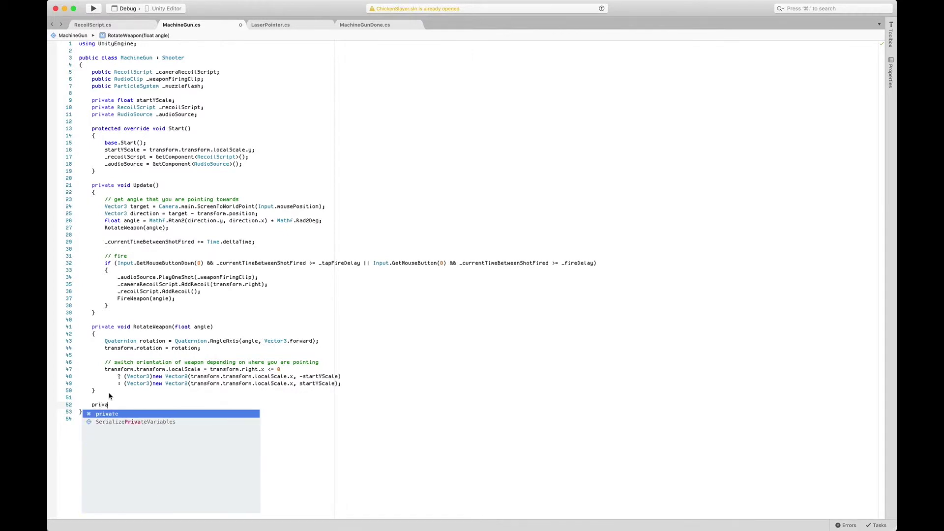
pyautogui.write('te void ')
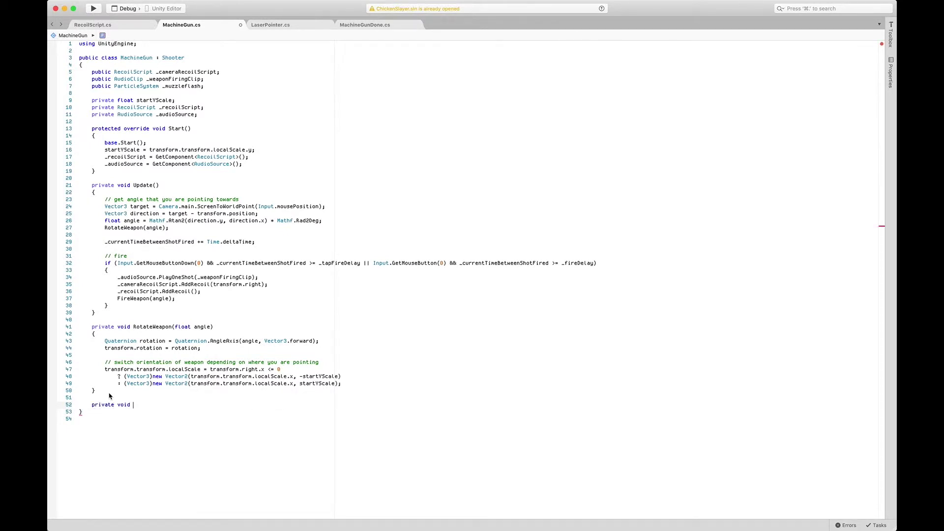
pyautogui.write('Emi')
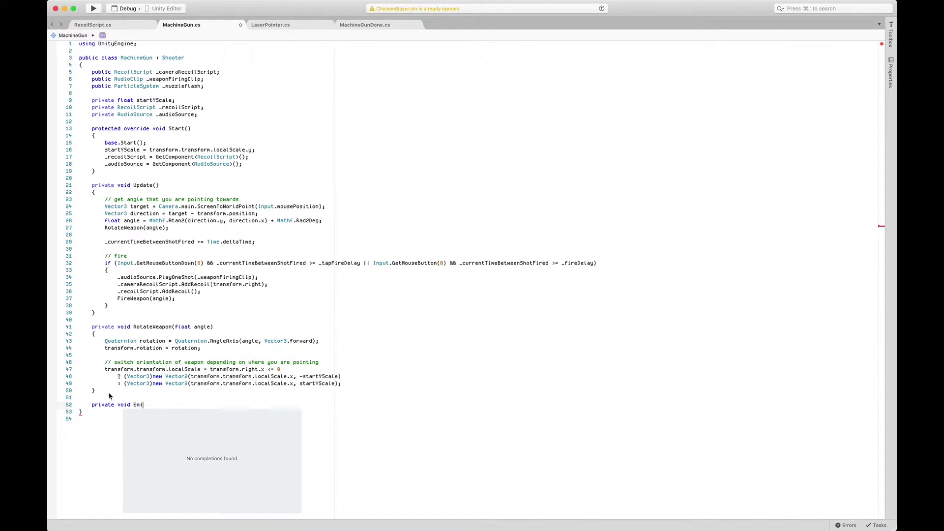
pyautogui.write('tMuzzleFlash()')
pyautogui.press('Return')
pyautogui.write('{')
pyautogui.press('Return')
pyautogui.press('Return')
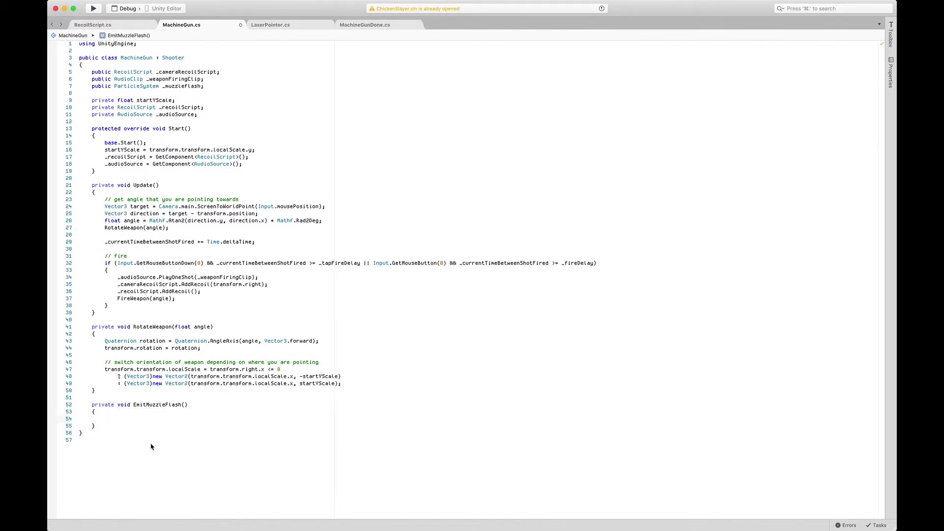
pyautogui.write('_mu')
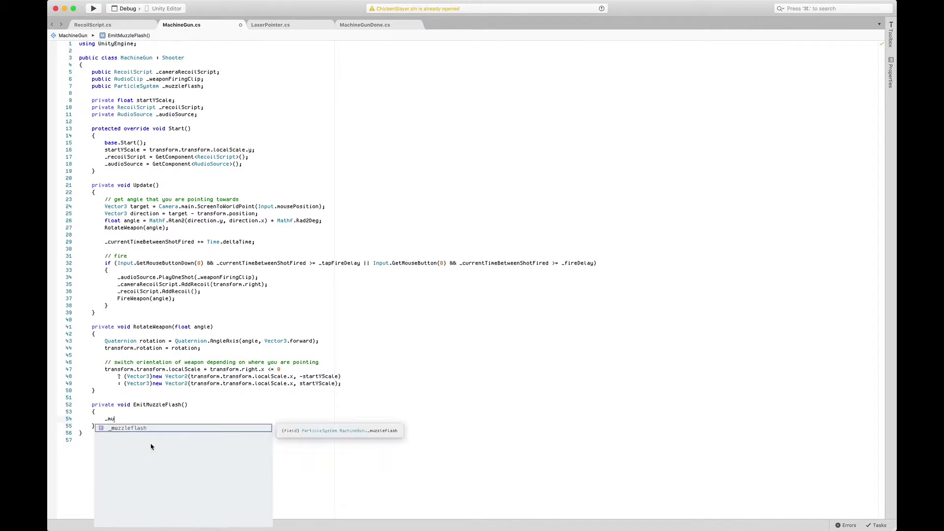
pyautogui.press('Return')
pyautogui.write('.')
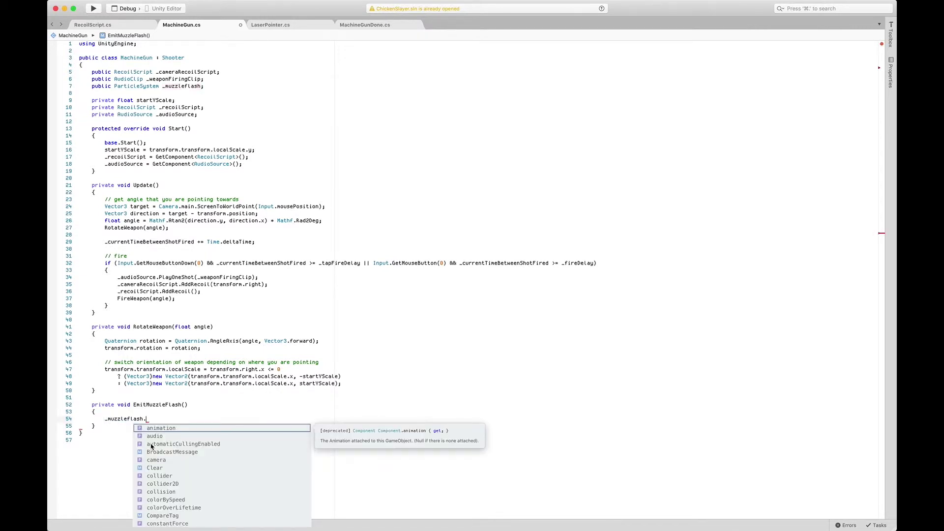
pyautogui.write('em')
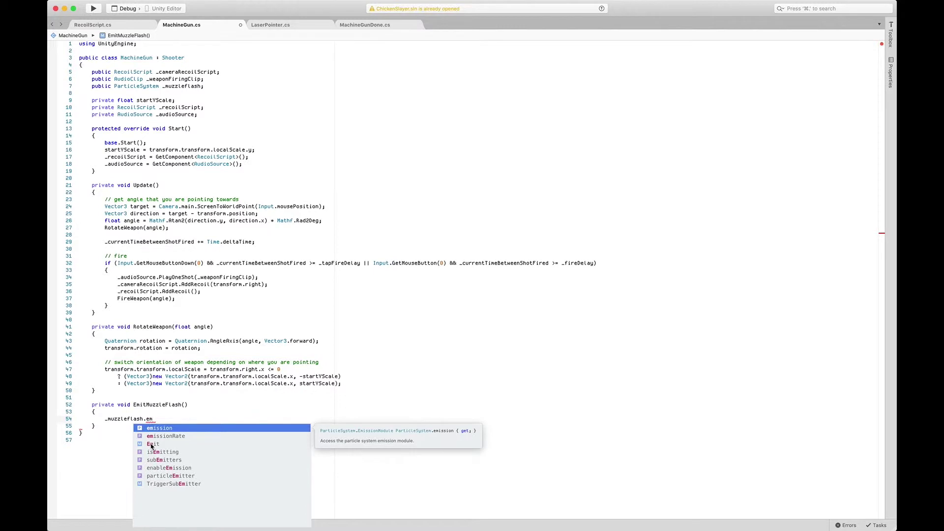
pyautogui.click(152, 445)
pyautogui.press('Return')
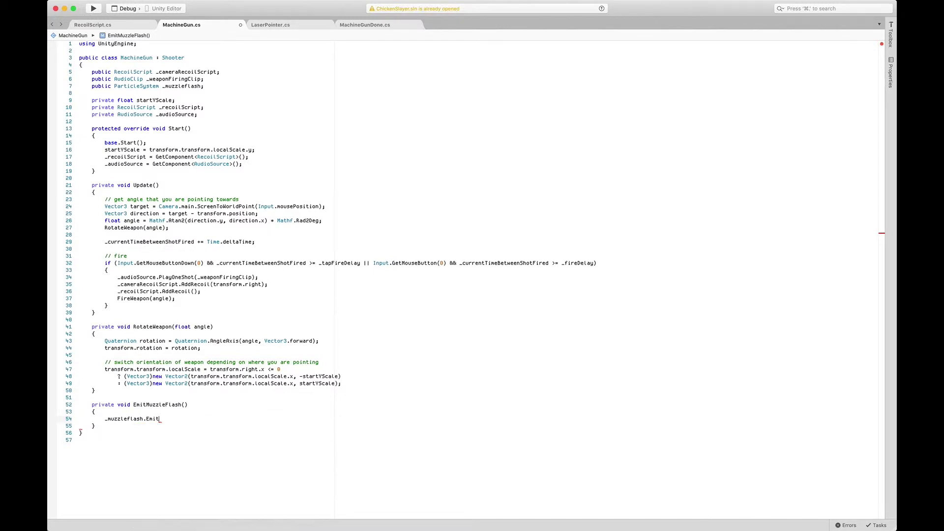
pyautogui.write('()')
pyautogui.write('30')
pyautogui.write(';')
# Call EmitMuzzleFlash() right after AddRecoil() in the firing block.
pyautogui.click(201, 292)
pyautogui.press('Return')
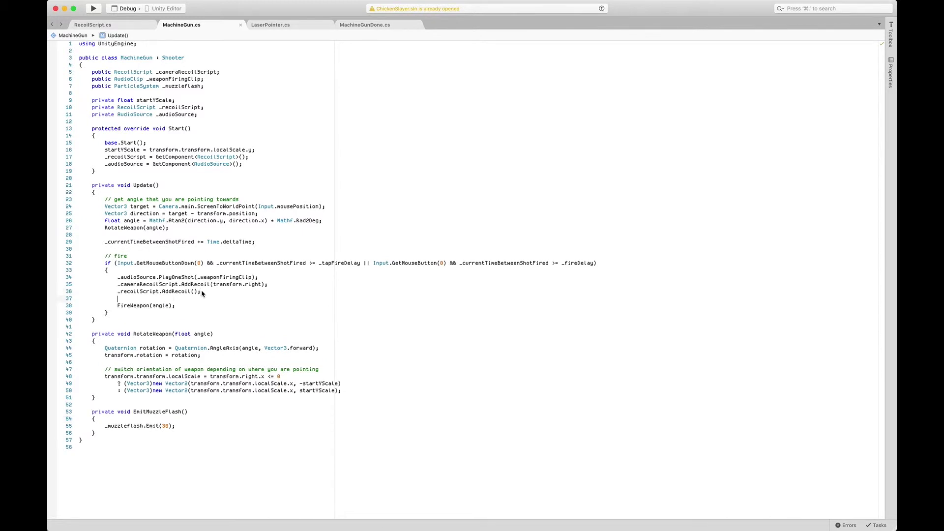
pyautogui.write('Emit')
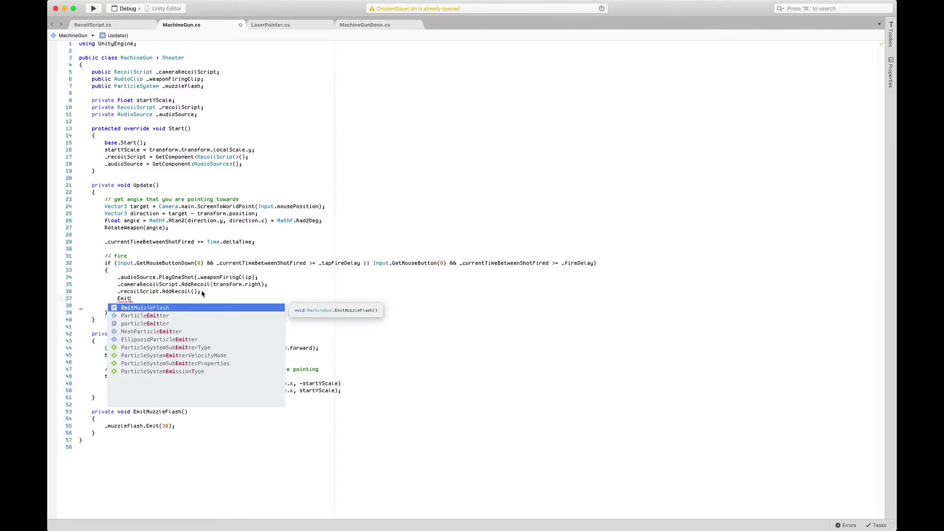
pyautogui.press('Return')
pyautogui.write('();')
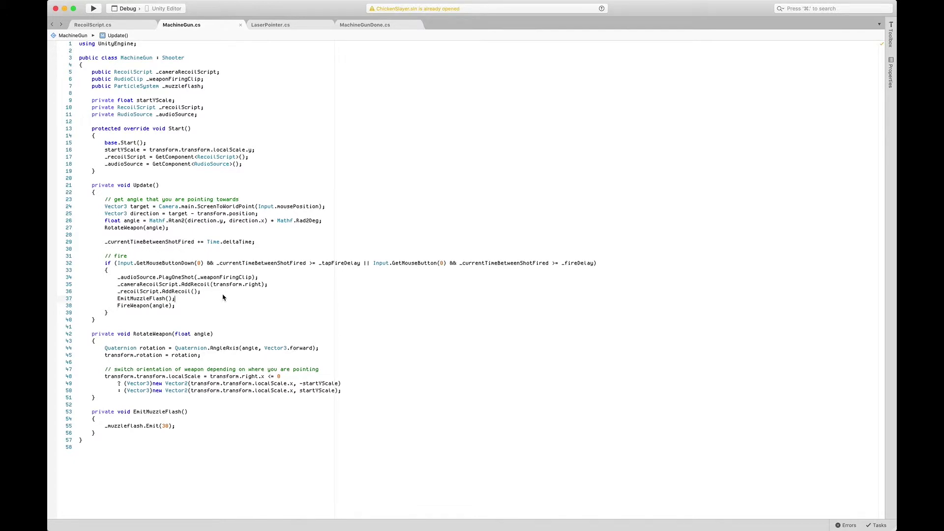
pyautogui.press('super+Tab')
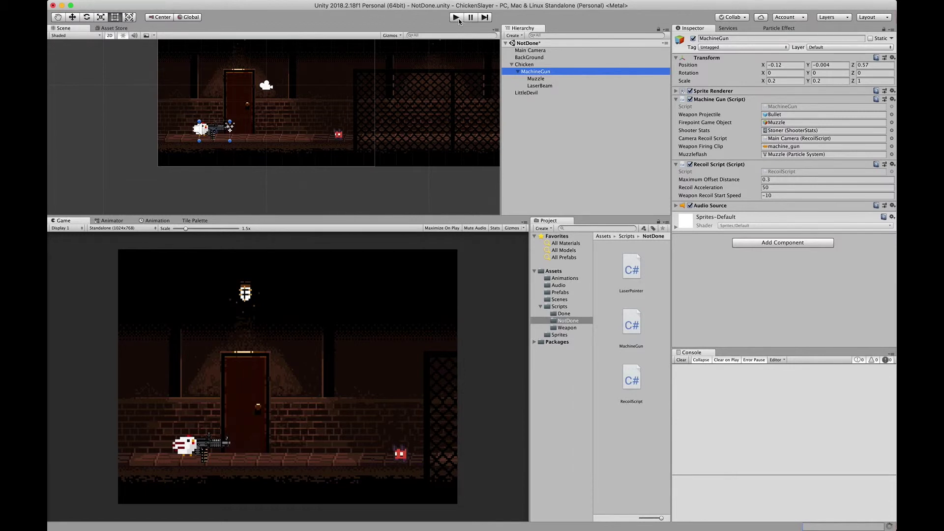
pyautogui.click(456, 18)
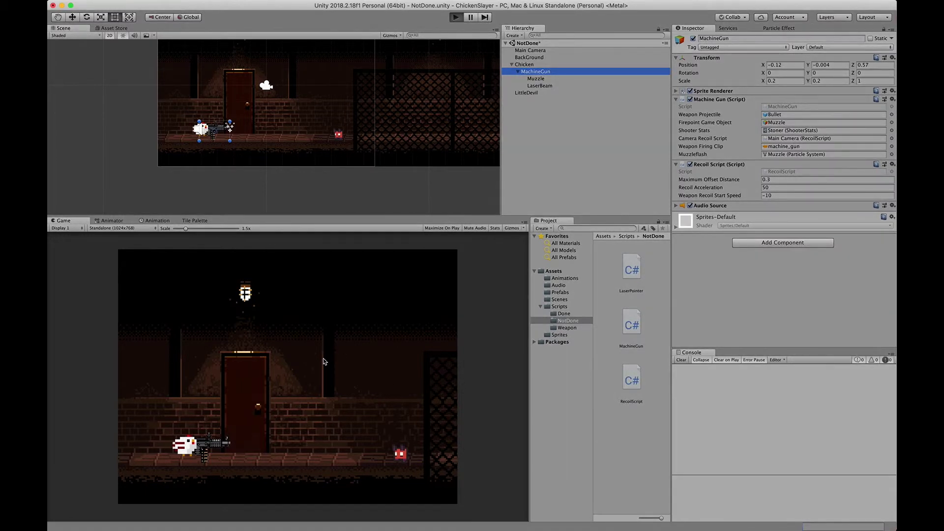
pyautogui.moveTo(312, 426)
pyautogui.mouseDown()
pyautogui.moveTo(344, 457)
pyautogui.moveTo(355, 447)
pyautogui.mouseUp()
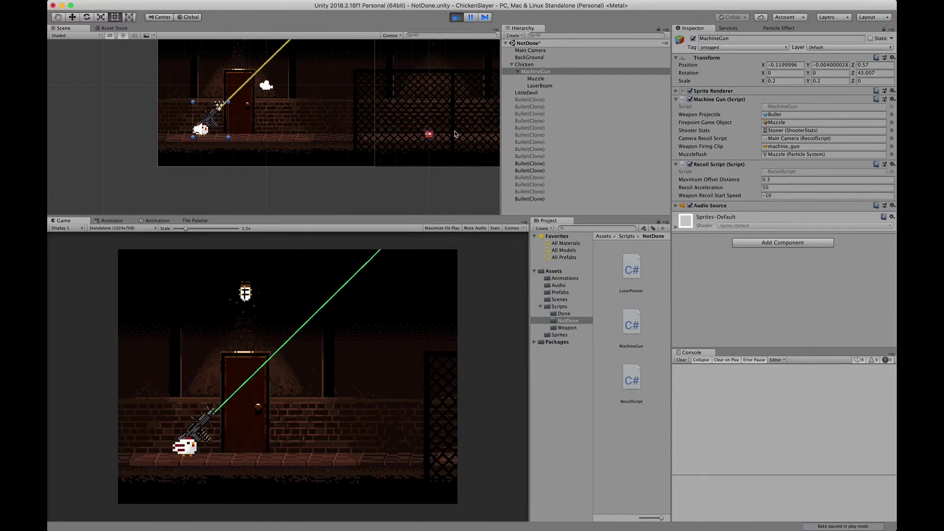
pyautogui.click(455, 17)
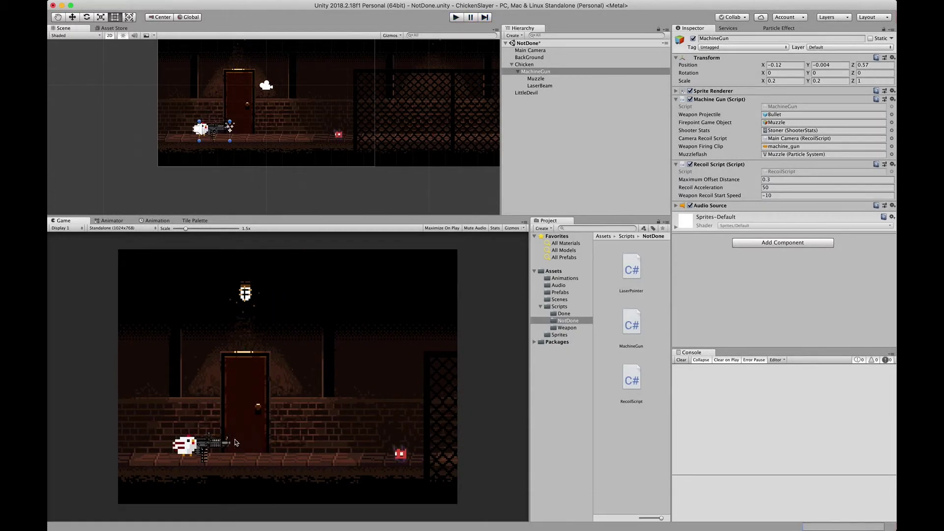
pyautogui.click(456, 18)
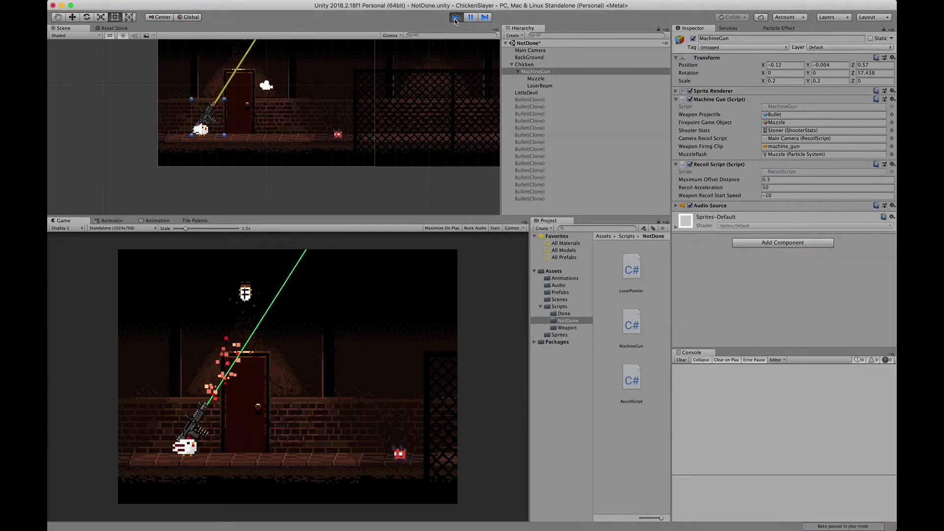
pyautogui.click(455, 19)
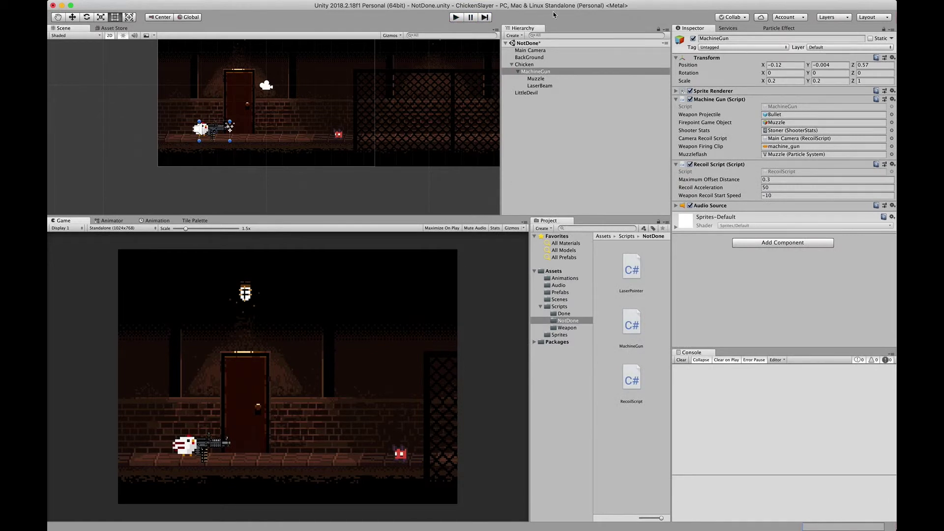
# Give Muzzle a Duration of 1 and Start Lifetime of 0.5, then play-test the scene.
pyautogui.click(536, 79)
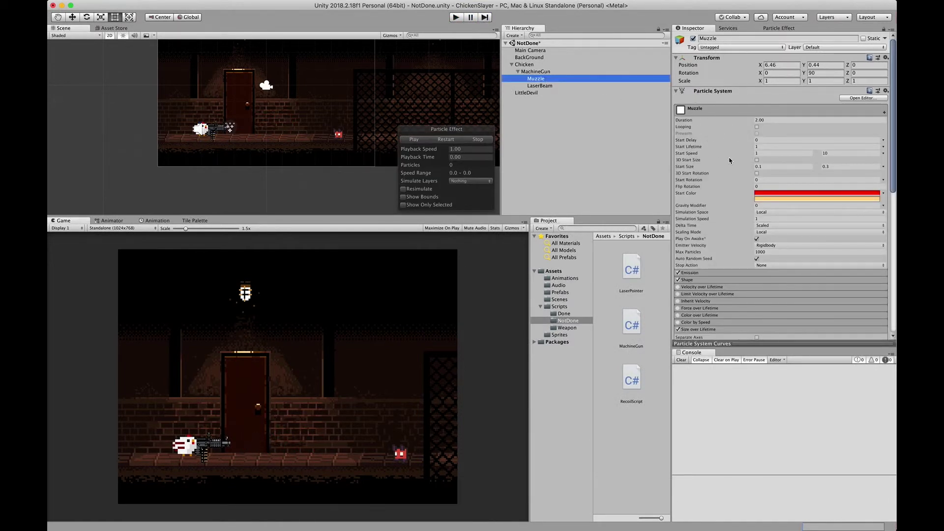
pyautogui.click(676, 91)
pyautogui.click(676, 91)
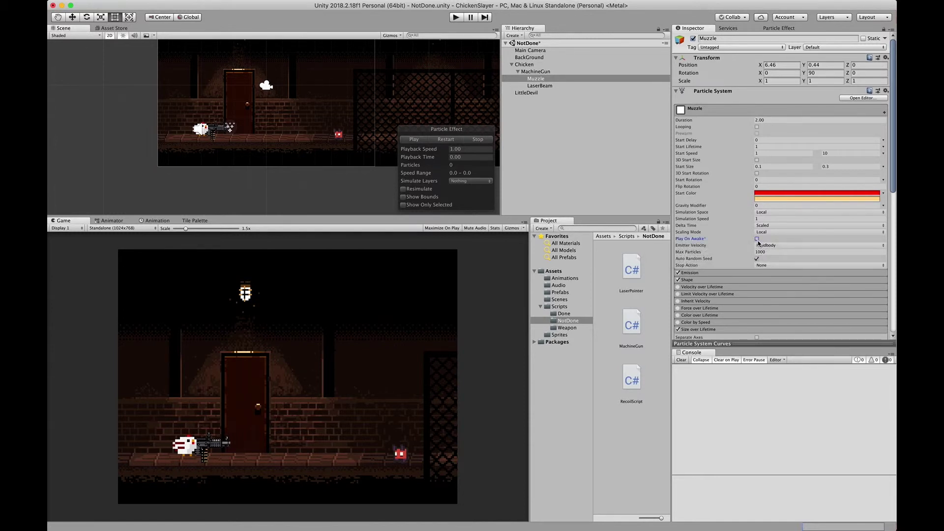
pyautogui.click(767, 119)
pyautogui.write('1')
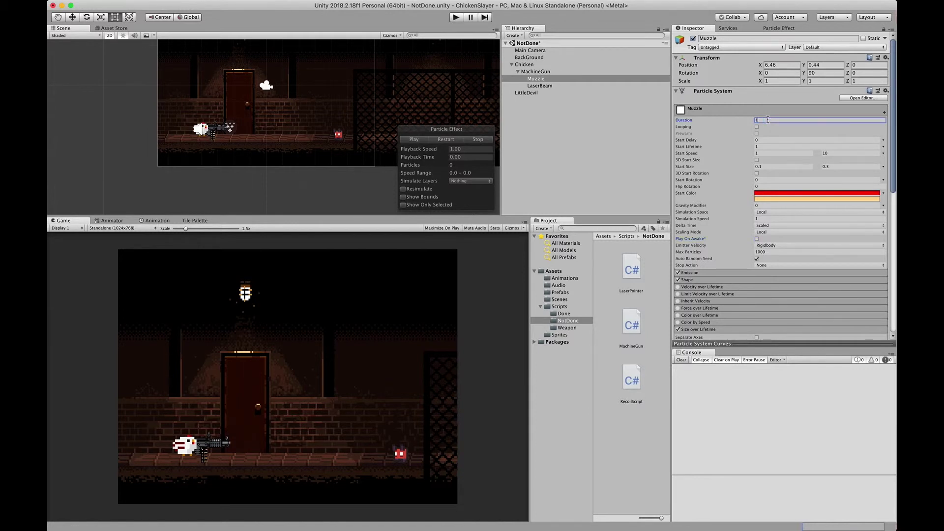
pyautogui.click(759, 146)
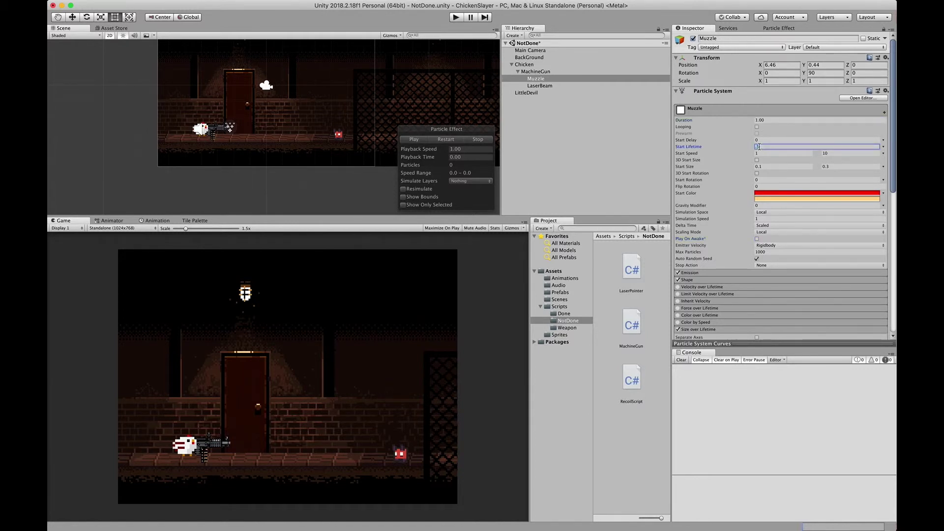
pyautogui.click(455, 17)
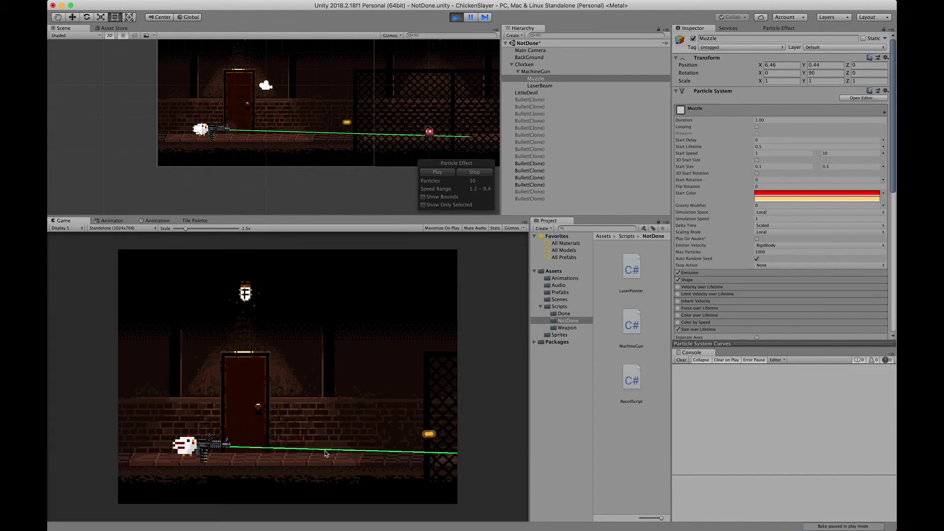
pyautogui.click(456, 18)
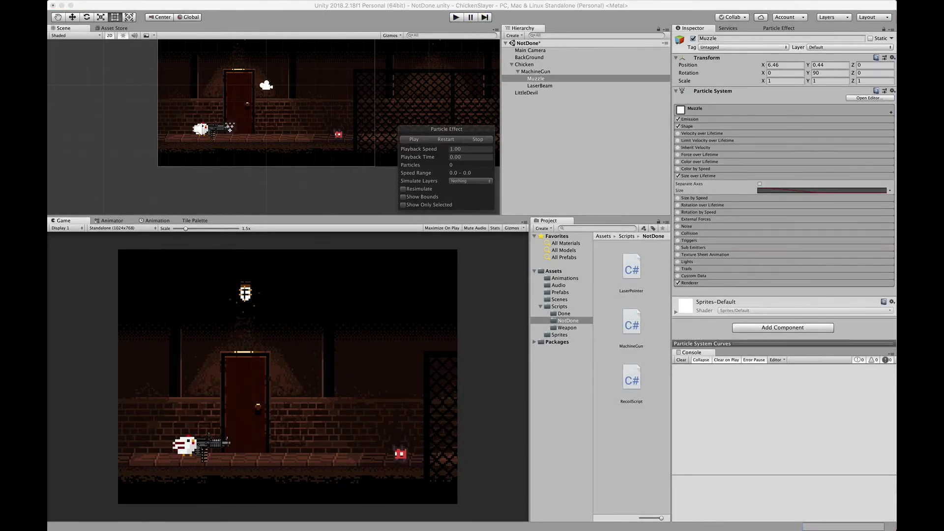